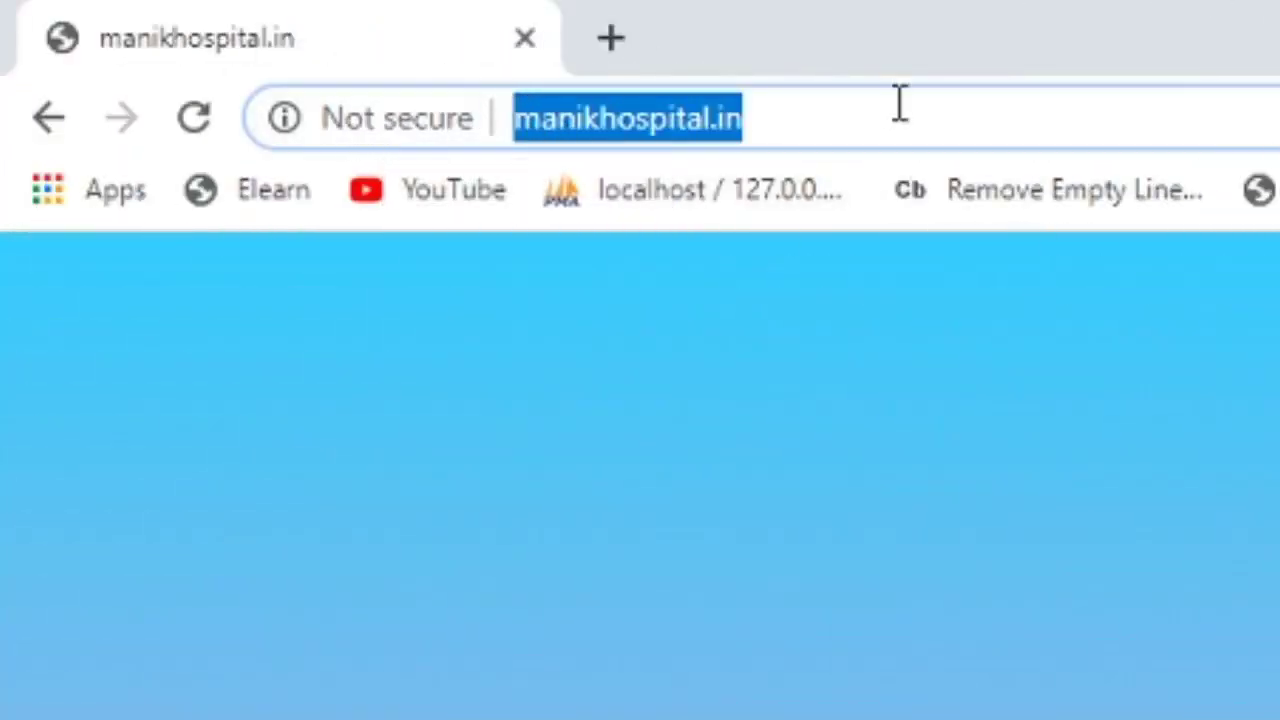
- Load manikhospital.in over https and highlight the SSL error code to check the site's secure connection
{"action": "left_click", "coordinate": [526, 131]}
{"action": "type", "text": "s://"}
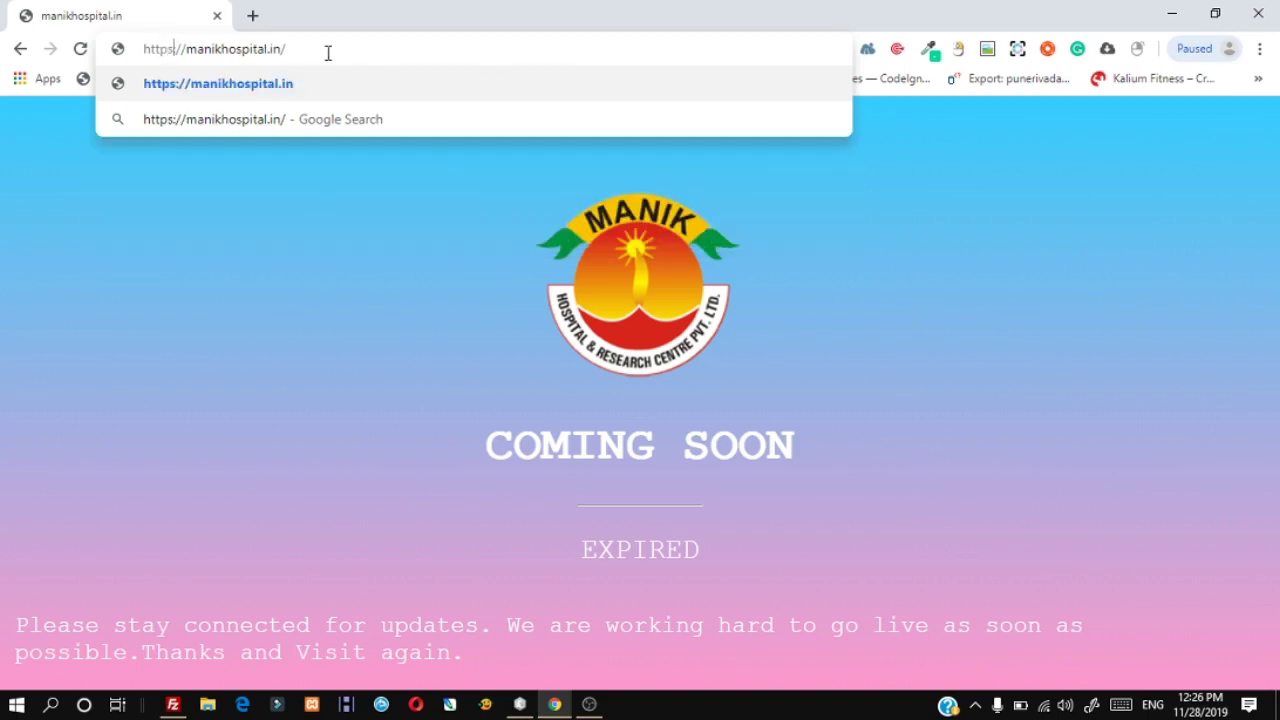
{"action": "key", "text": "Return"}
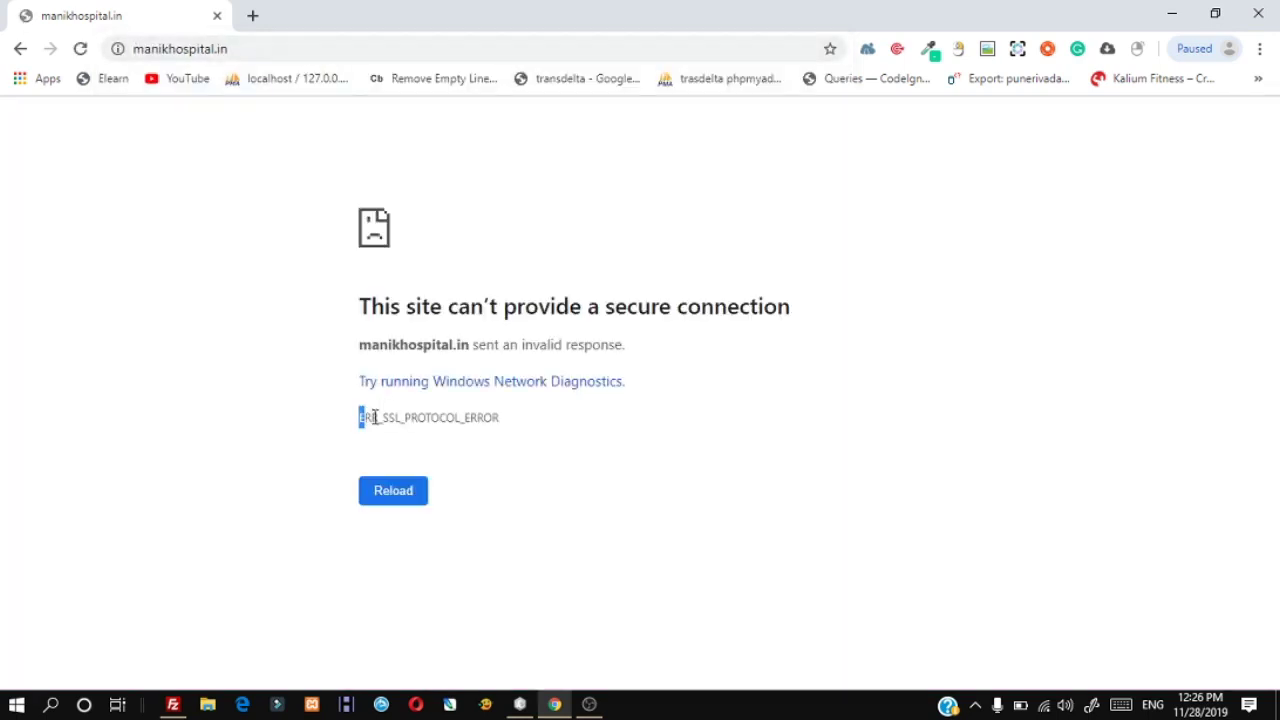
{"action": "left_click_drag", "start_coordinate": [375, 417], "coordinate": [515, 424]}
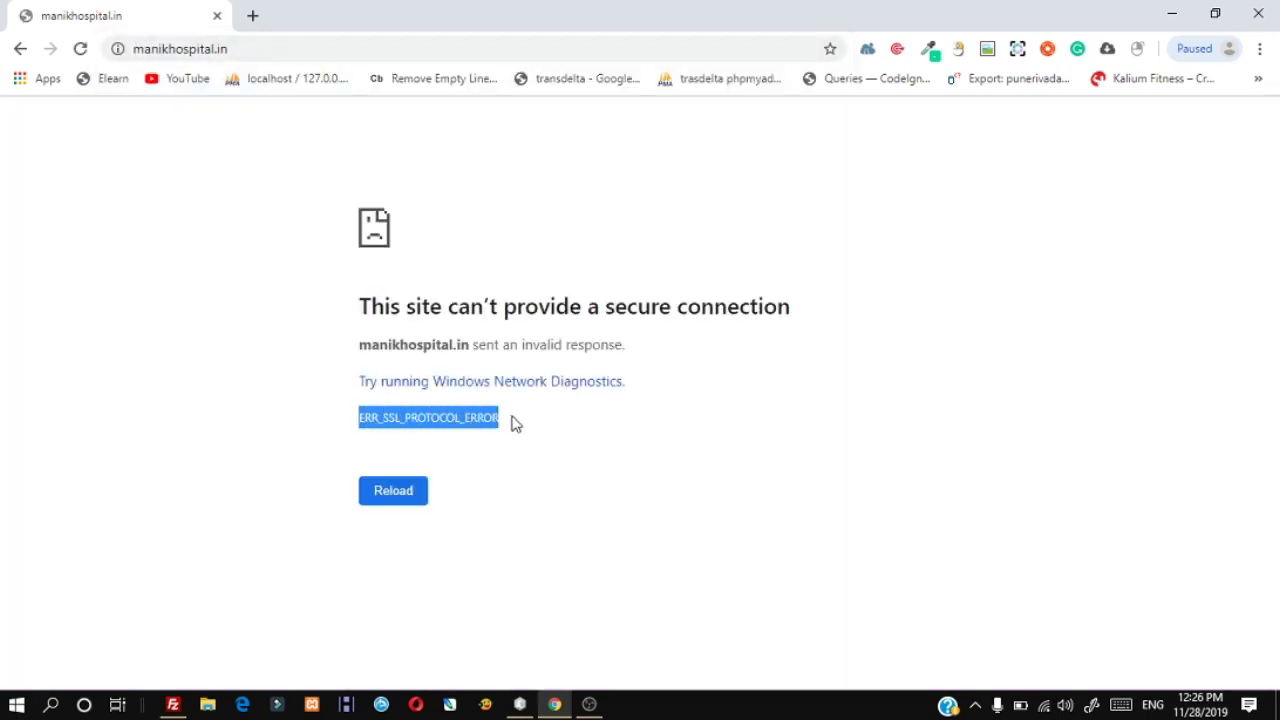
- Search Google for "free ssl" in a new tab and open the SSL For Free website
{"action": "left_click", "coordinate": [252, 17]}
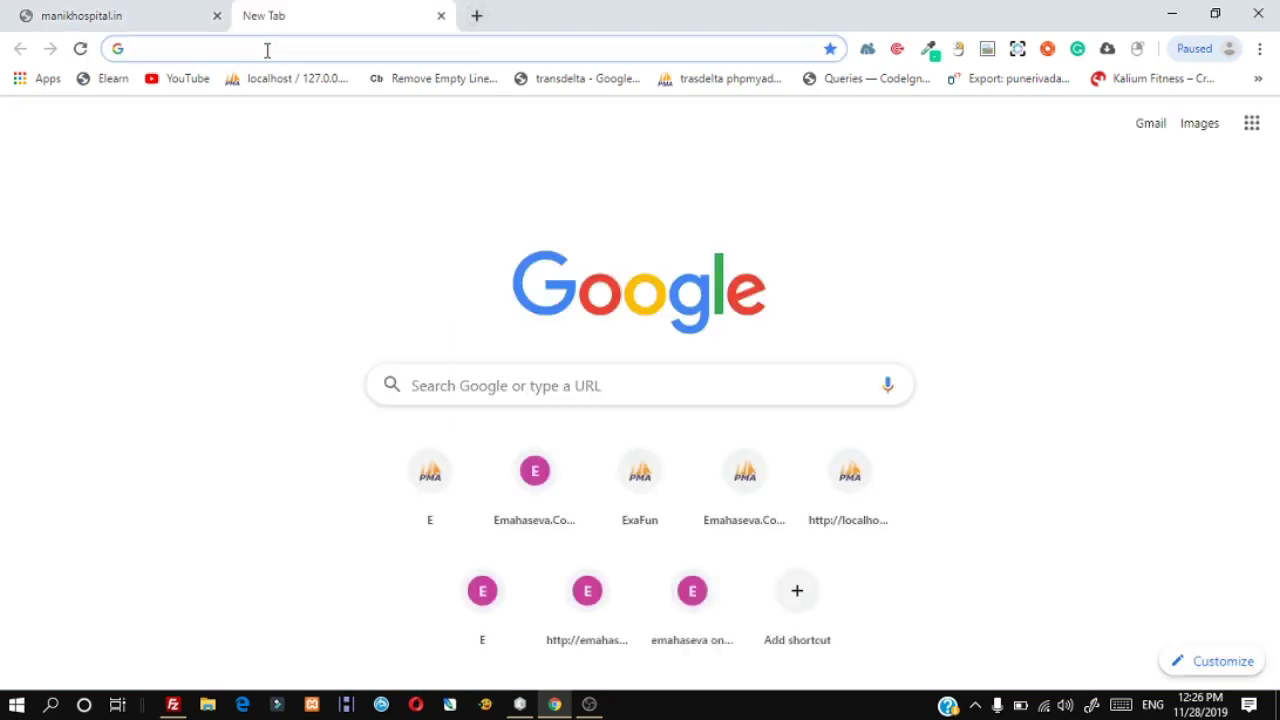
{"action": "type", "text": "goog"}
{"action": "key", "text": "Return"}
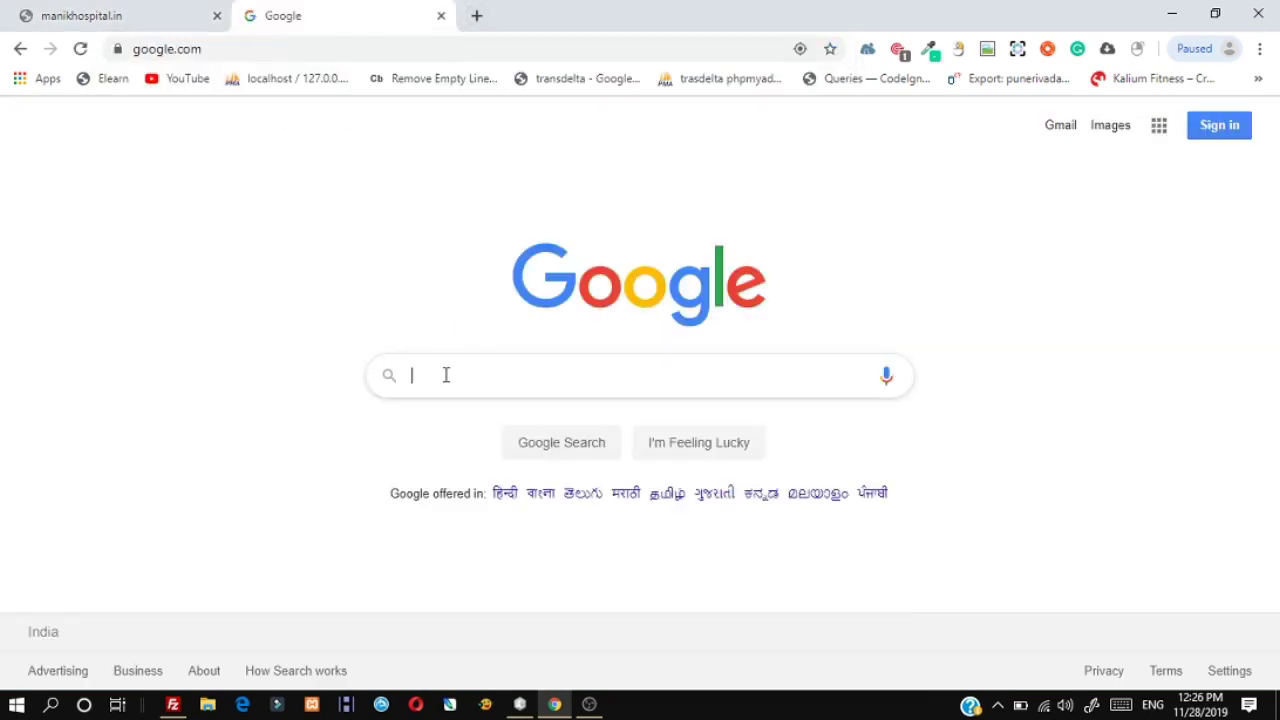
{"action": "left_click", "coordinate": [443, 374]}
{"action": "type", "text": "free ssl"}
{"action": "key", "text": "Return"}
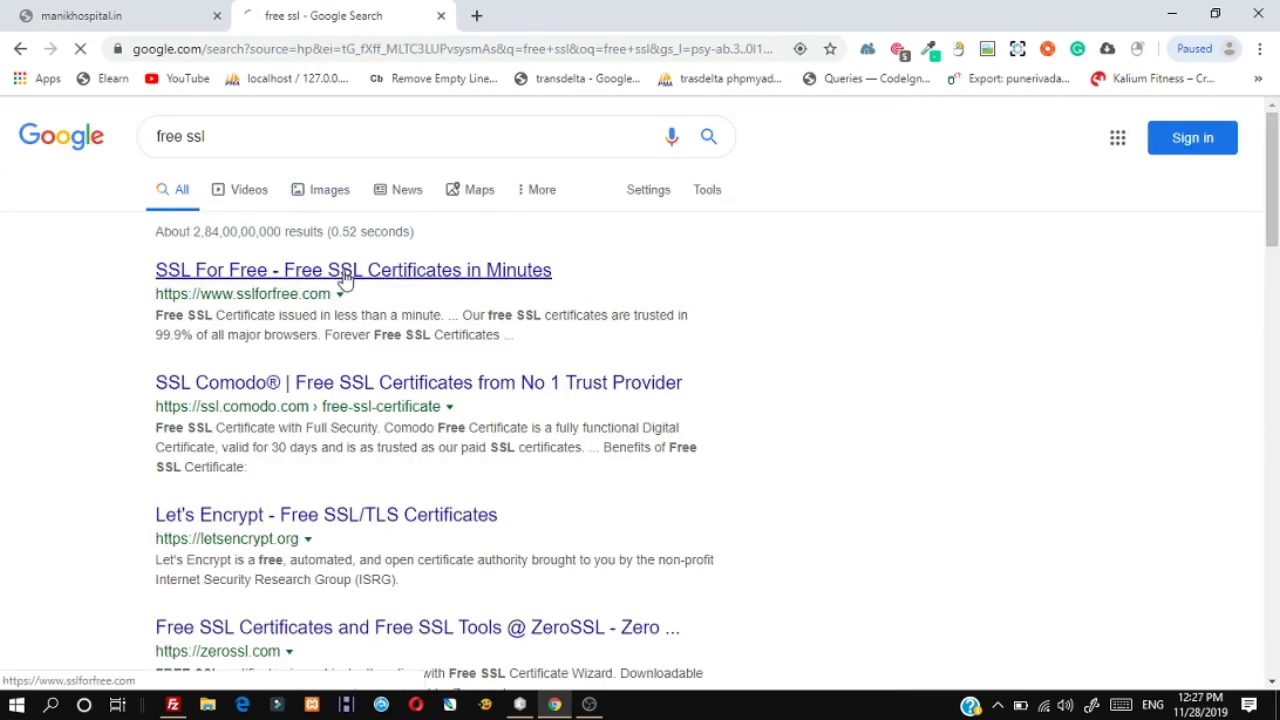
{"action": "left_click", "coordinate": [343, 272]}
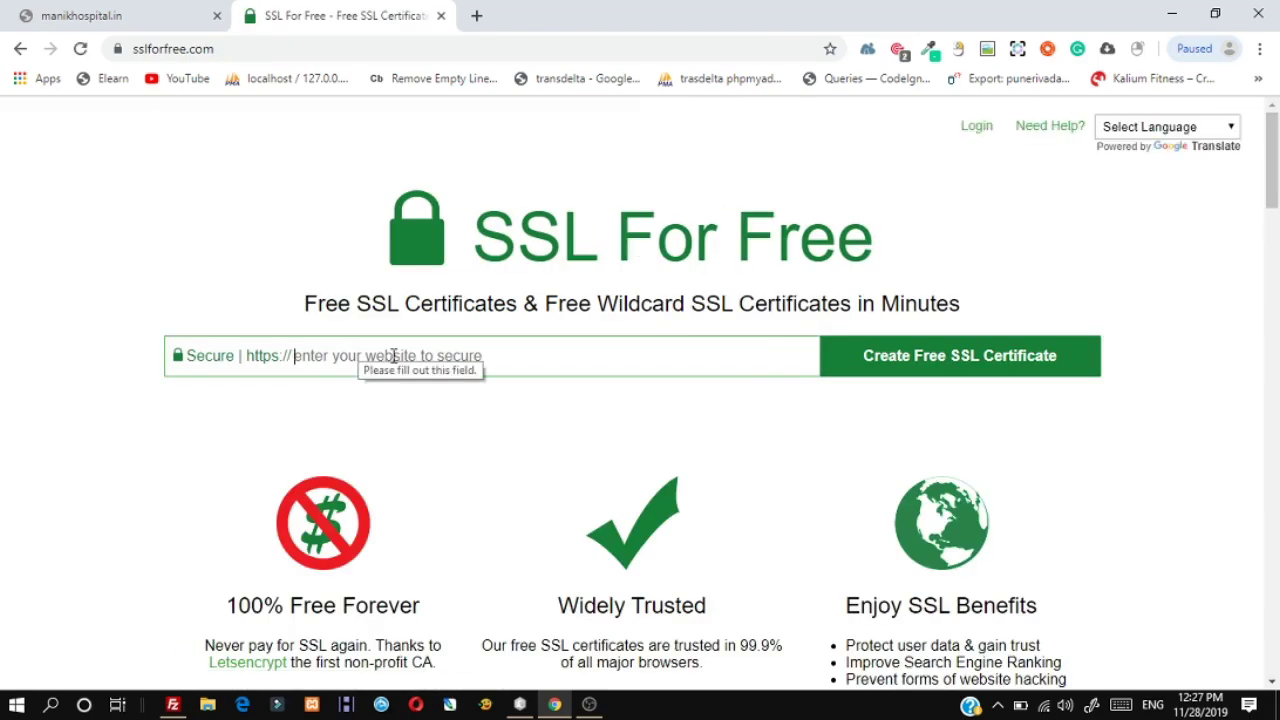
- Copy the domain manikhospital.in from the other tab's address and start creating a free SSL certificate for it
{"action": "left_click", "coordinate": [402, 357]}
{"action": "left_click", "coordinate": [85, 15]}
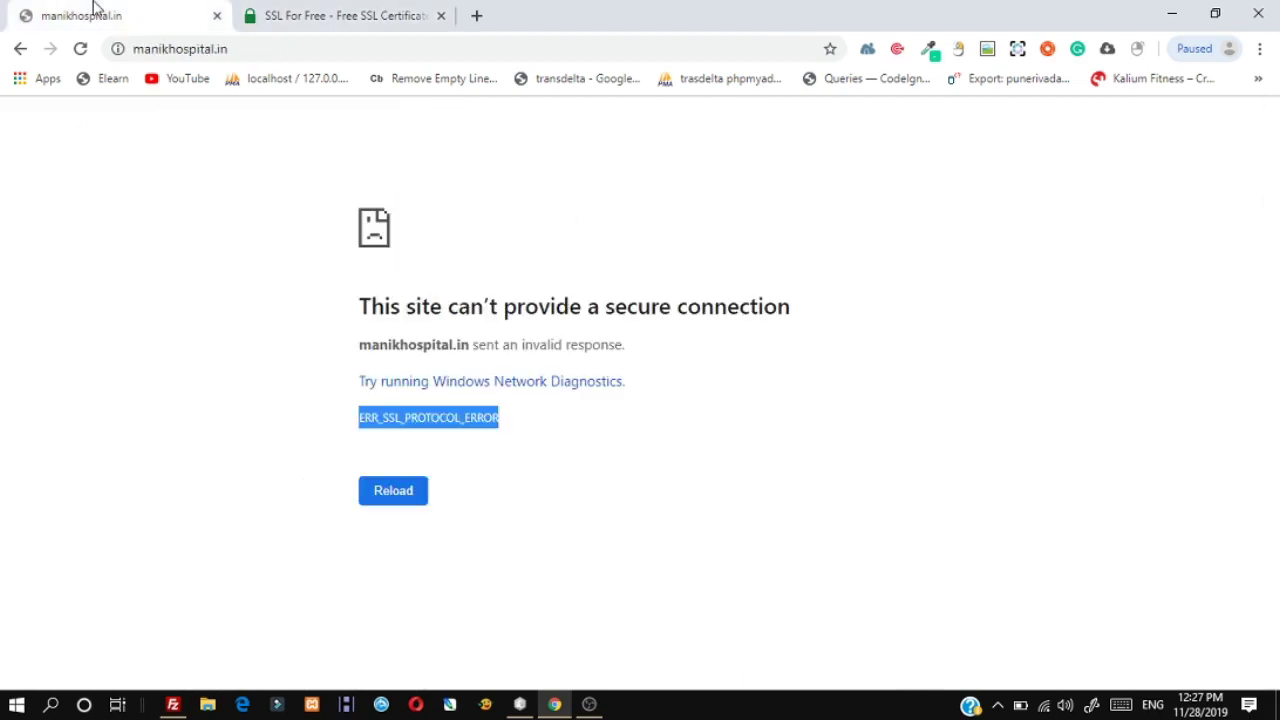
{"action": "left_click", "coordinate": [234, 47]}
{"action": "right_click", "coordinate": [137, 50]}
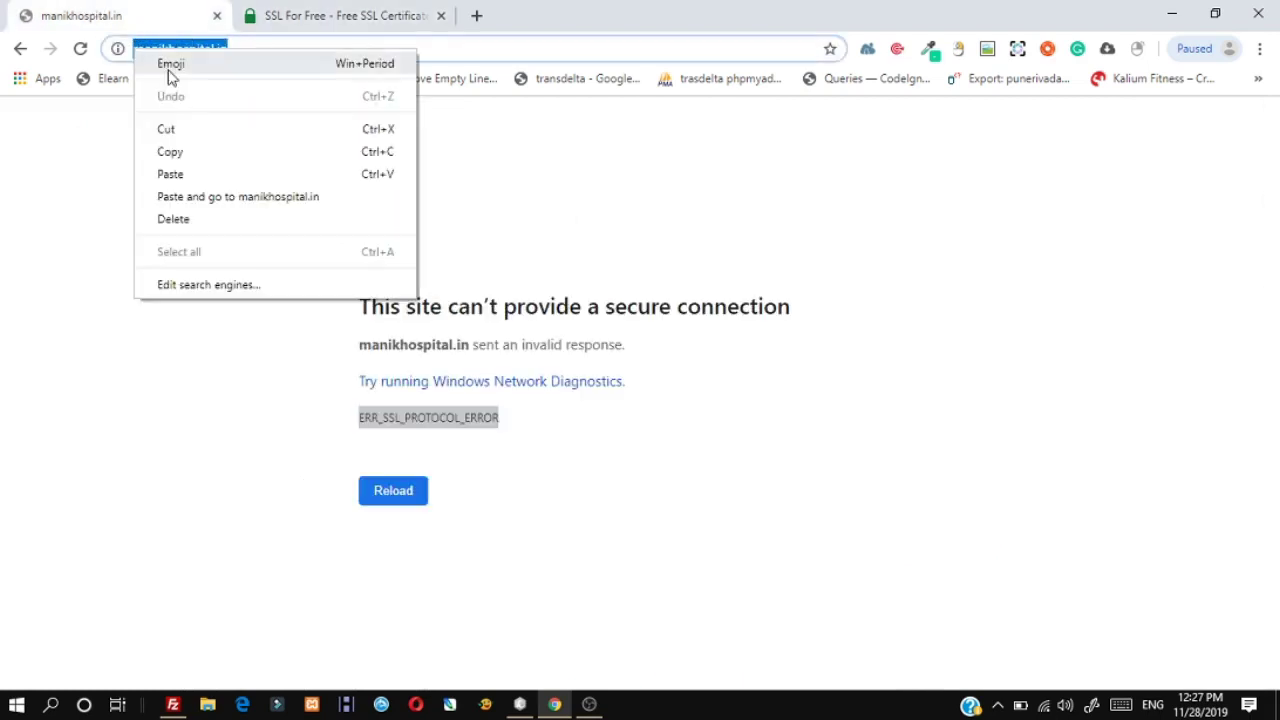
{"action": "left_click", "coordinate": [171, 152]}
{"action": "left_click", "coordinate": [358, 24]}
{"action": "right_click", "coordinate": [347, 345]}
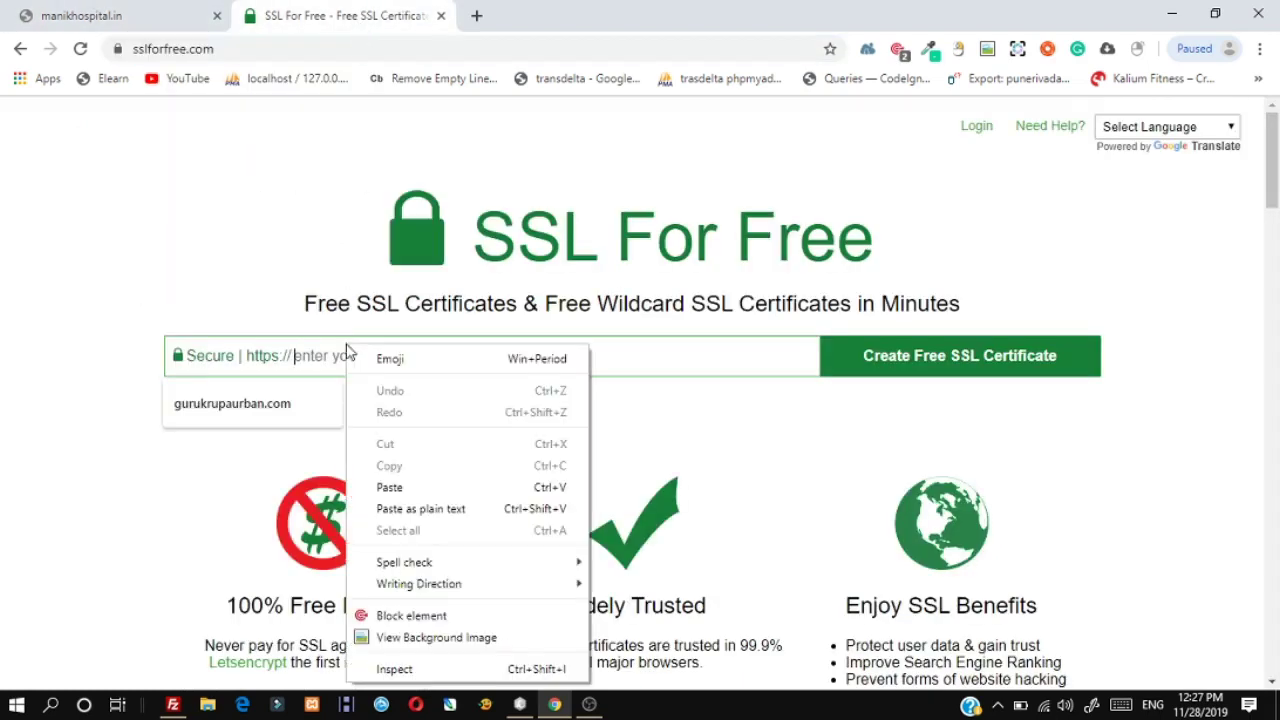
{"action": "left_click", "coordinate": [392, 486]}
{"action": "left_click", "coordinate": [845, 360]}
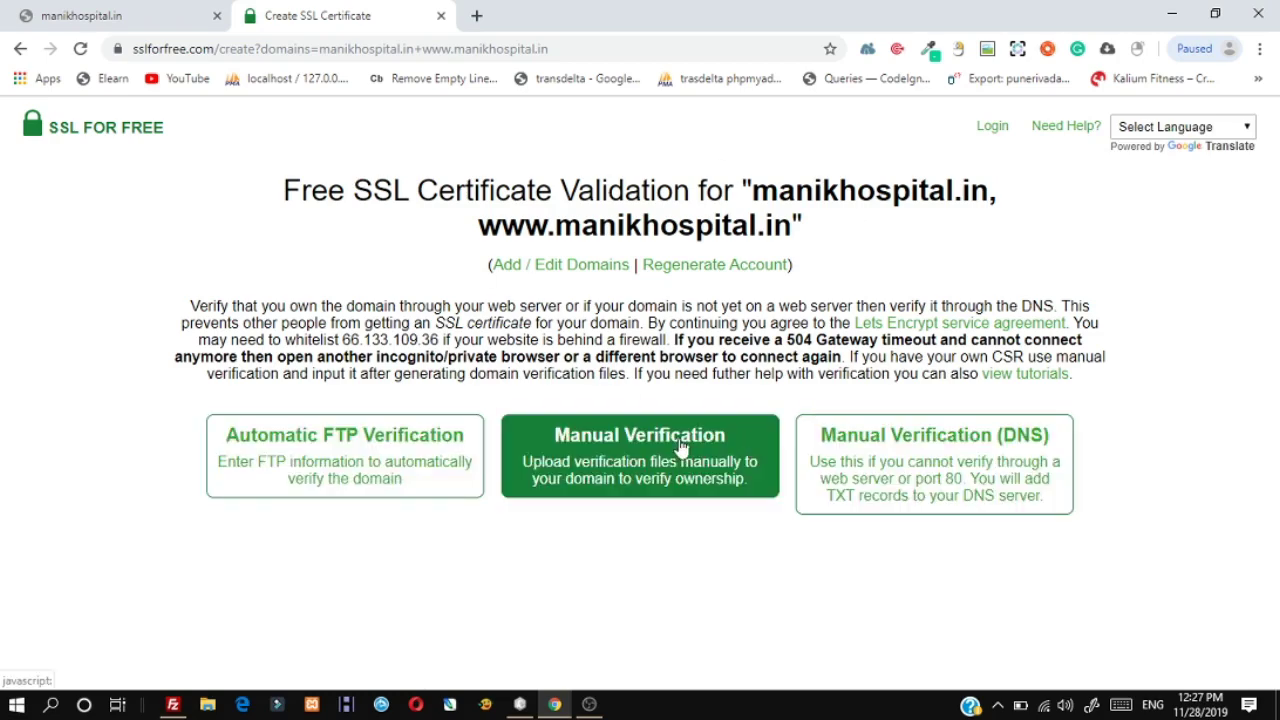
- Choose Manual Verification for the domain and generate the domain verification files
{"action": "left_click", "coordinate": [688, 452]}
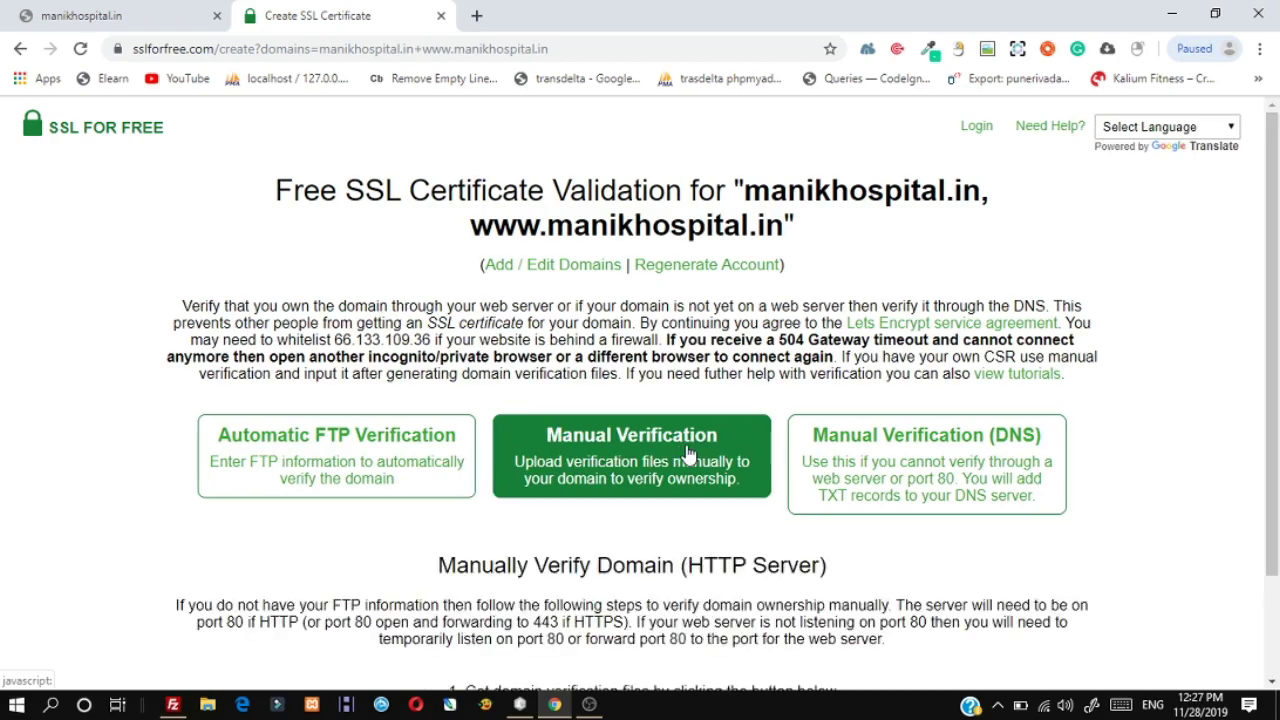
{"action": "scroll", "coordinate": [640, 500], "scroll_direction": "down", "scroll_amount": 2}
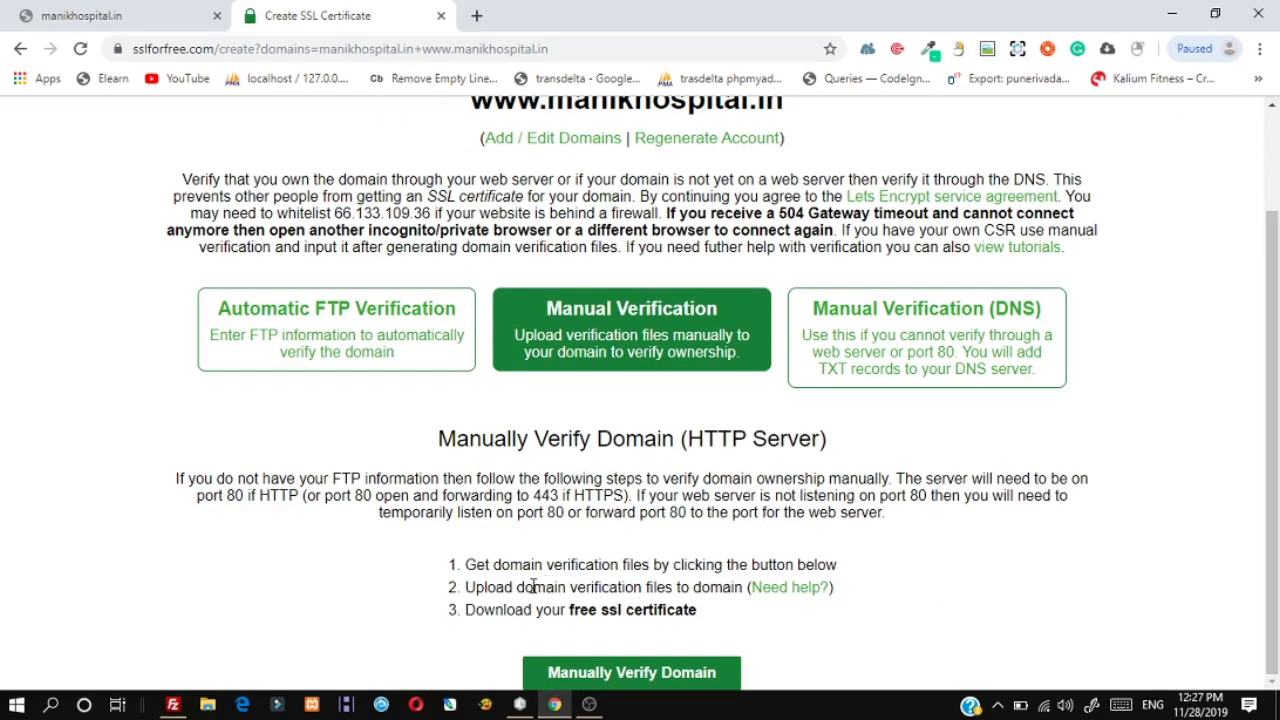
{"action": "left_click", "coordinate": [666, 678]}
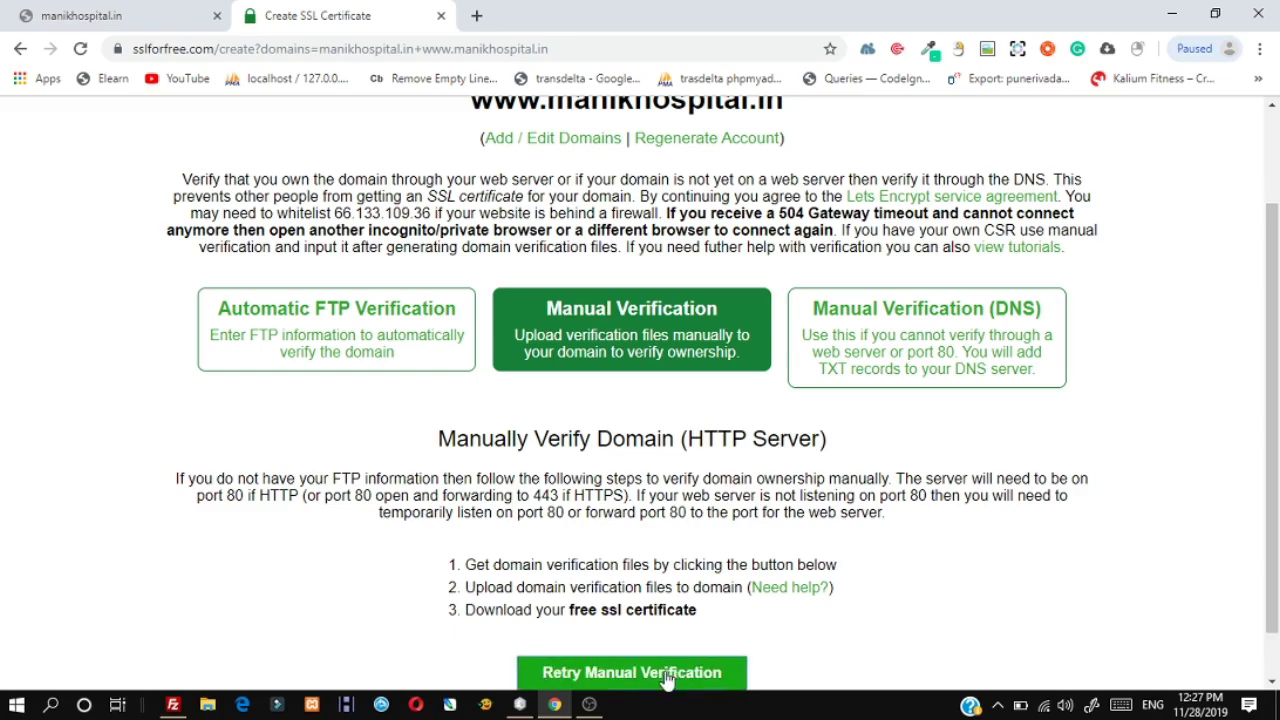
{"action": "left_click_drag", "start_coordinate": [1277, 273], "coordinate": [1277, 501]}
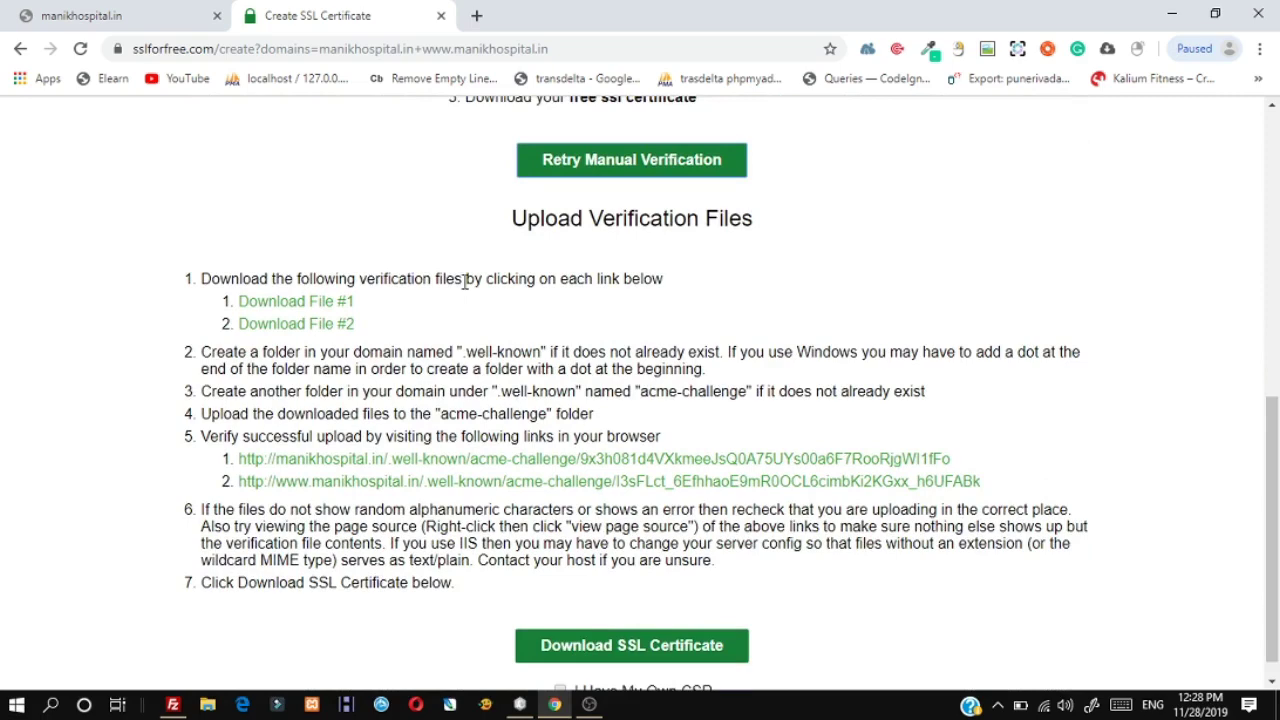
- Download verification file #1 into a new Desktop folder named FREE SSL
{"action": "left_click", "coordinate": [302, 312]}
{"action": "left_click", "coordinate": [392, 131]}
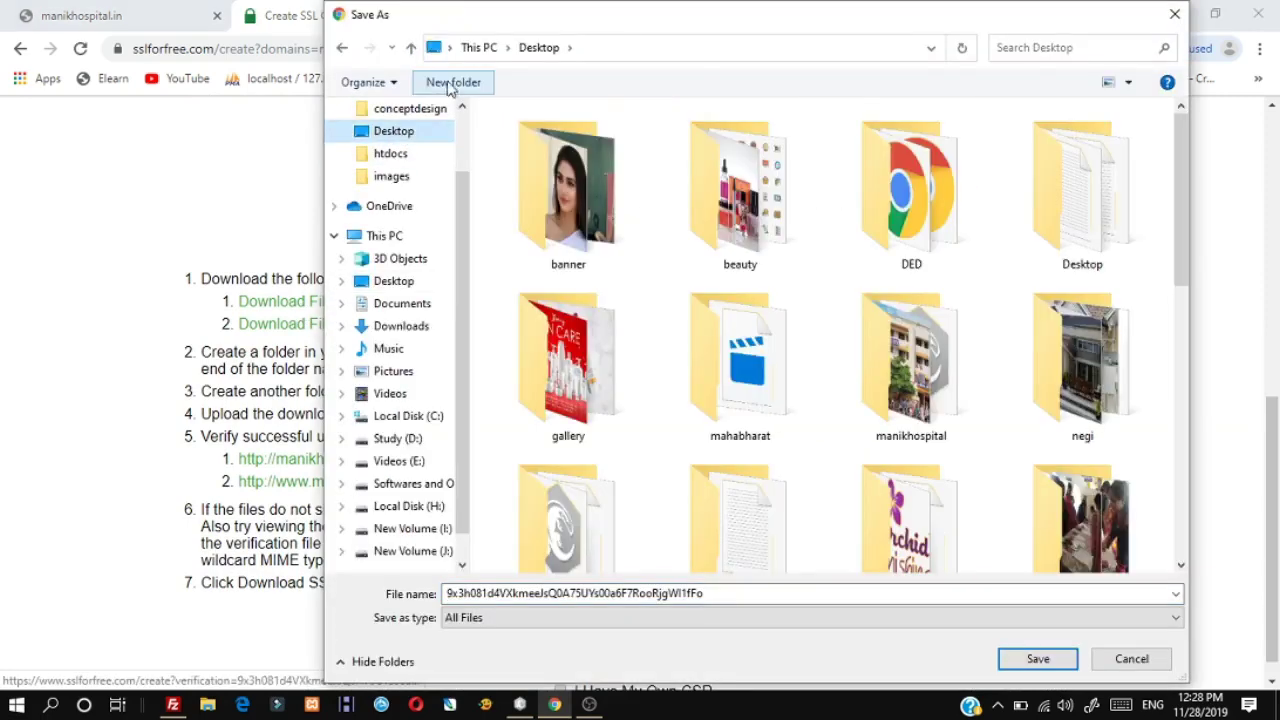
{"action": "left_click", "coordinate": [452, 83]}
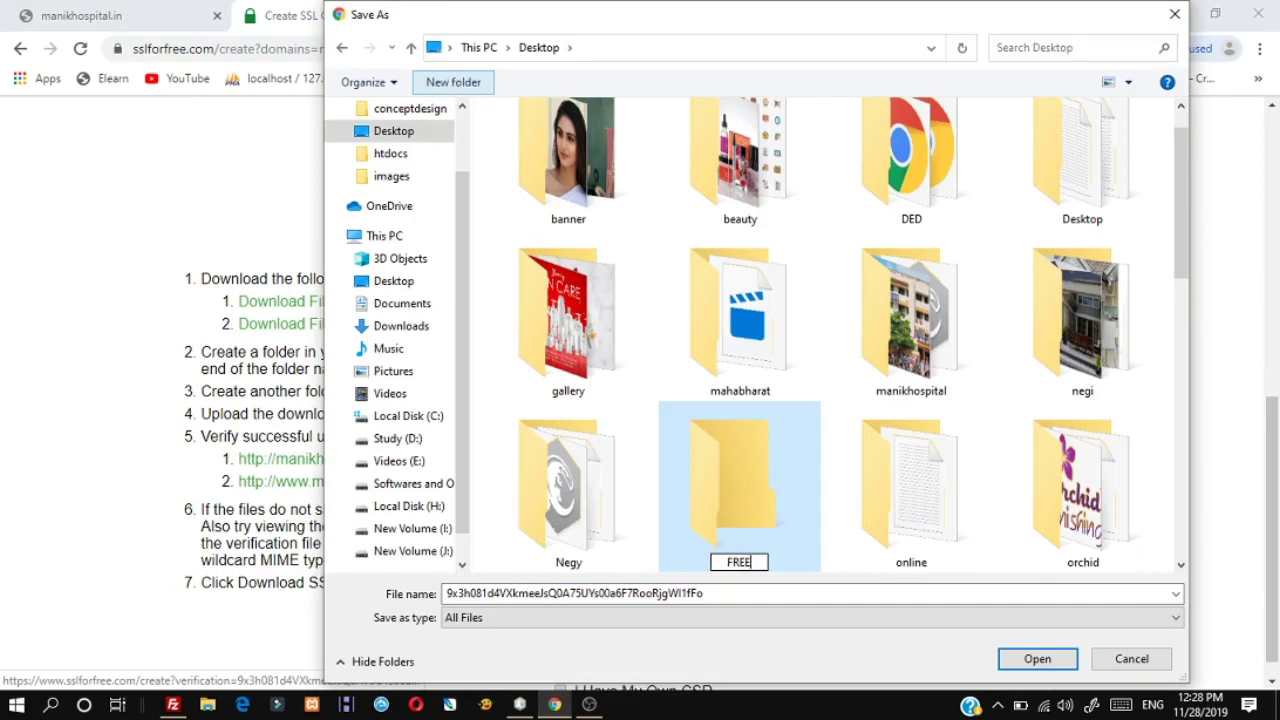
{"action": "key", "text": "Return"}
{"action": "double_click", "coordinate": [579, 312]}
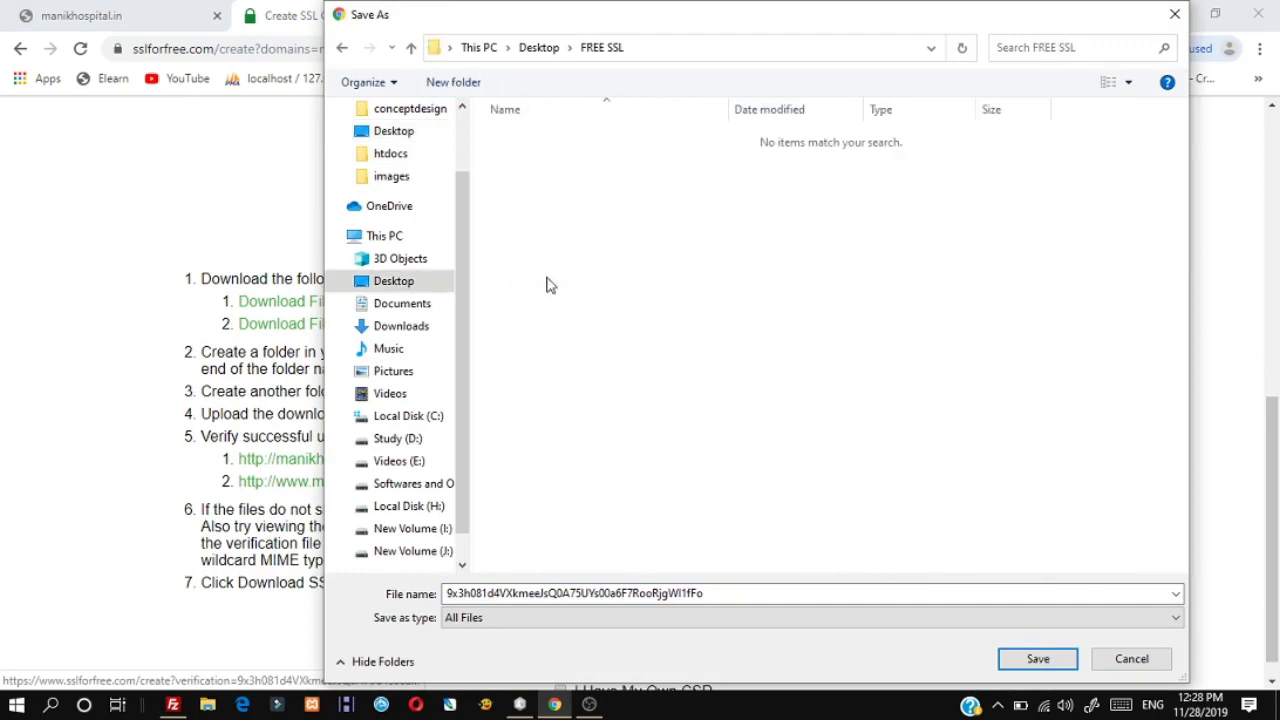
{"action": "left_click", "coordinate": [1038, 659]}
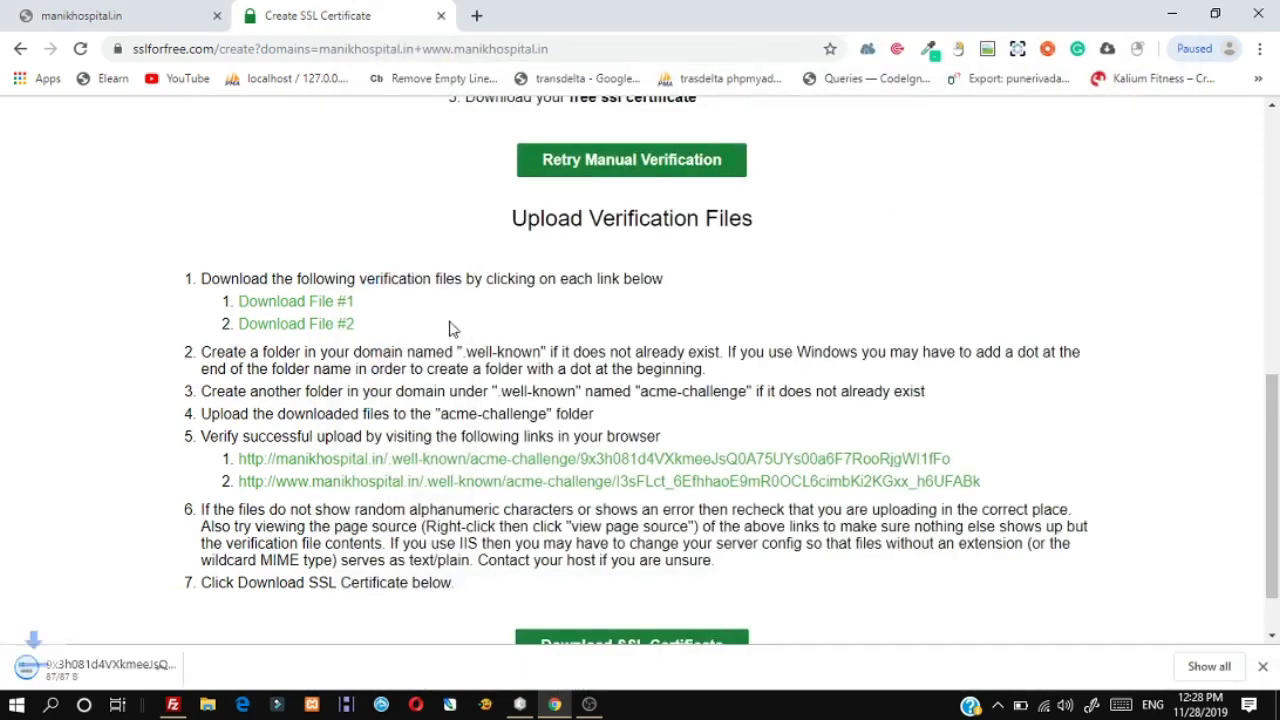
- Download verification file #2 into the same FREE SSL folder
{"action": "left_click", "coordinate": [306, 323]}
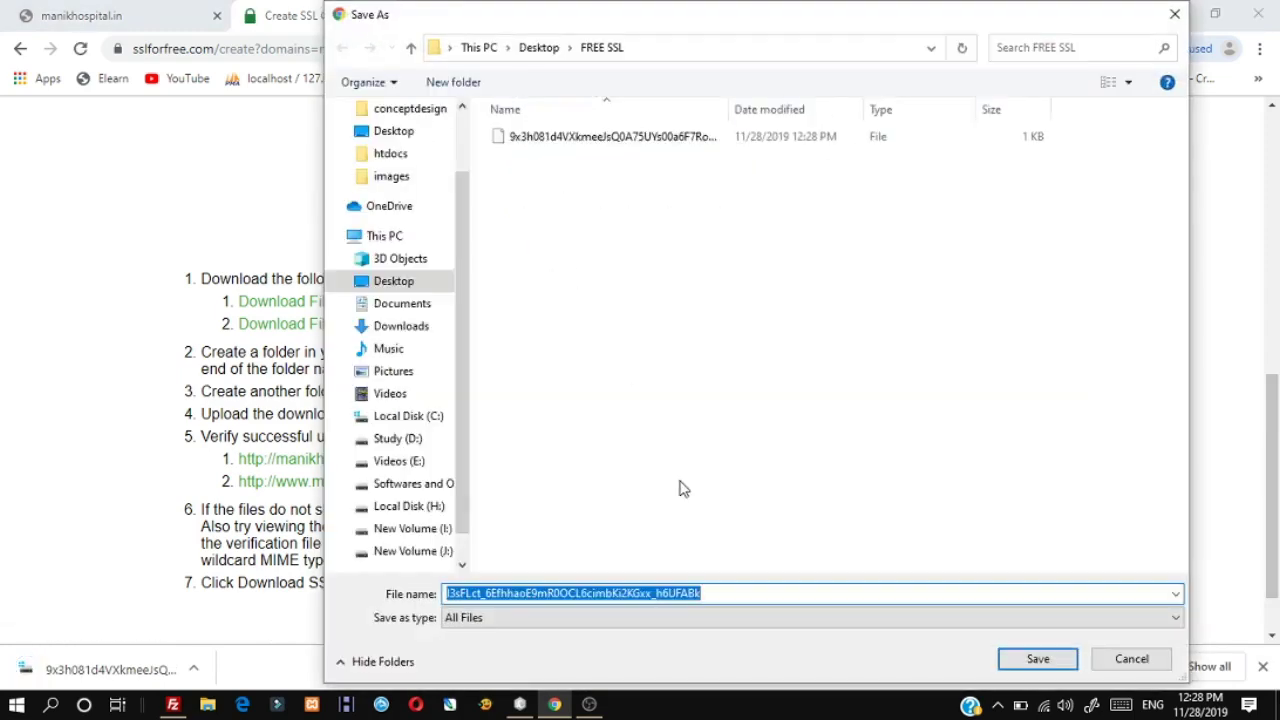
{"action": "key", "text": "Return"}
{"action": "scroll", "coordinate": [1157, 428], "scroll_direction": "down", "scroll_amount": 1}
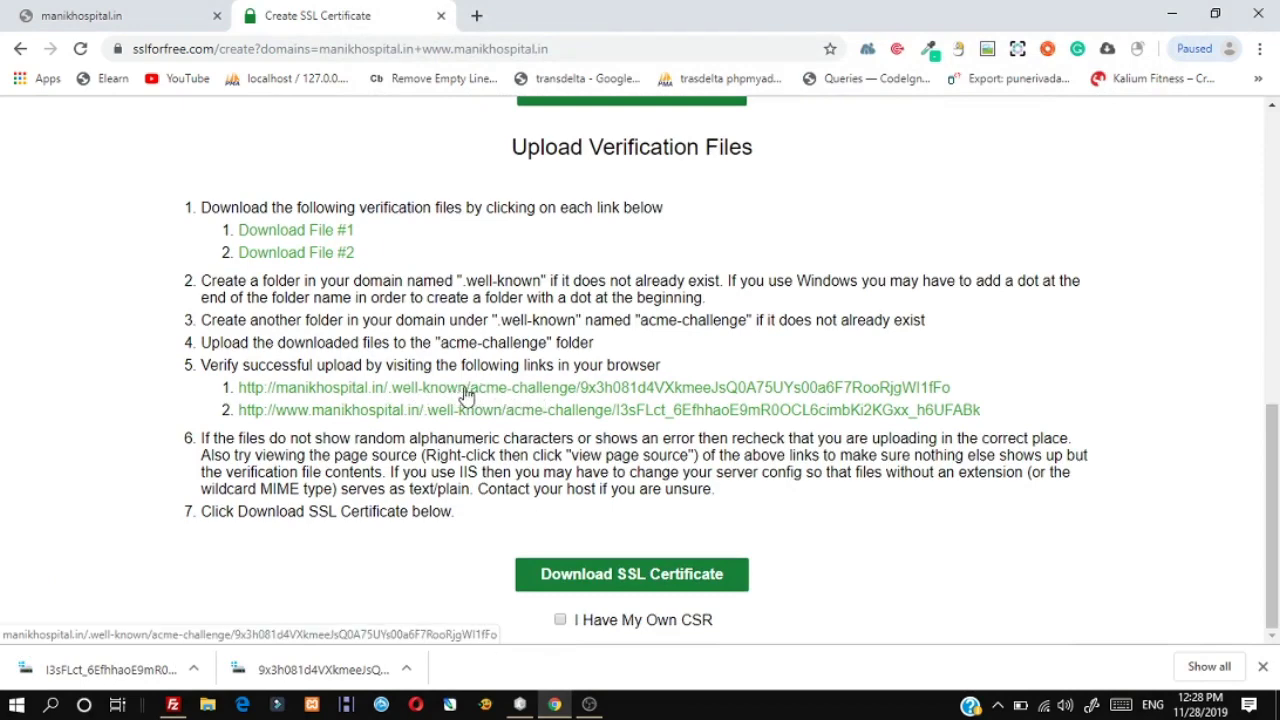
- Switch to FileZilla and go to the remote directory /domains/manikhospital.in/public_html
{"action": "left_click", "coordinate": [172, 704]}
{"action": "left_click", "coordinate": [903, 161]}
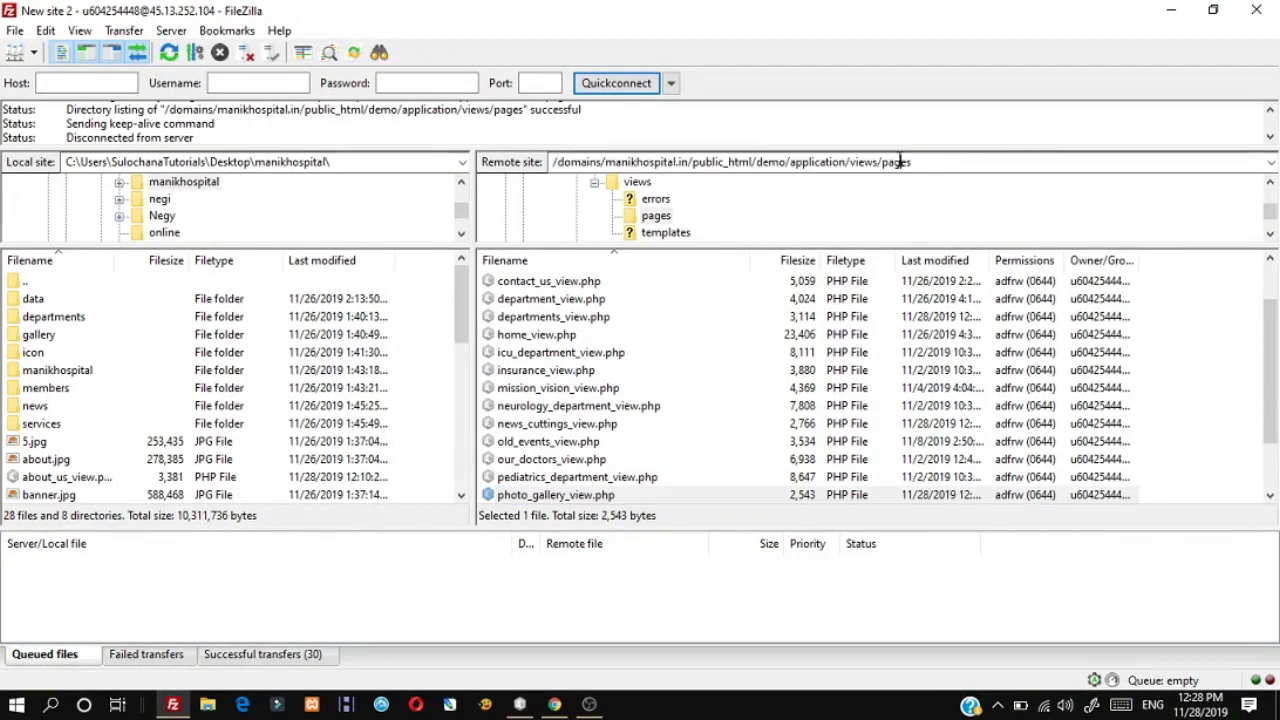
{"action": "left_click_drag", "start_coordinate": [760, 162], "coordinate": [958, 162]}
{"action": "key", "text": "BackSpace"}
{"action": "key", "text": "Return"}
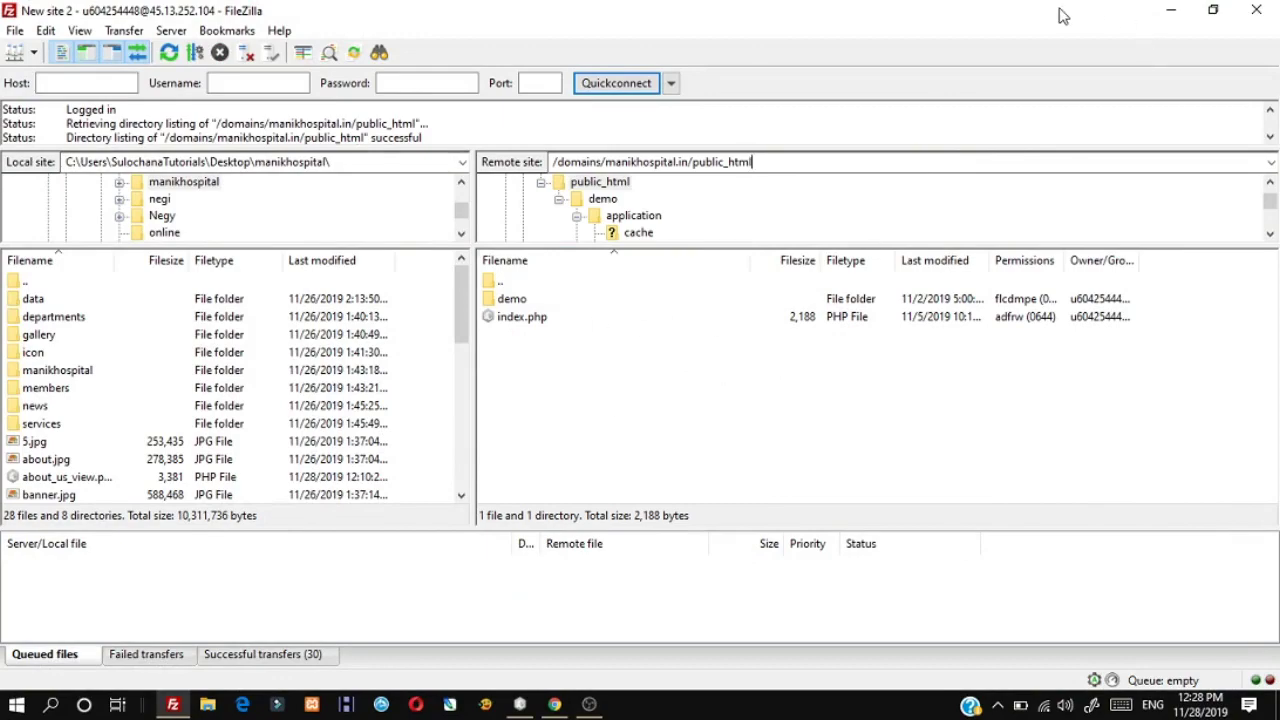
- Copy the folder name .well-known from the verification link and create and enter that directory inside the remote public_html
{"action": "left_click_drag", "start_coordinate": [1063, 16], "coordinate": [1150, 36]}
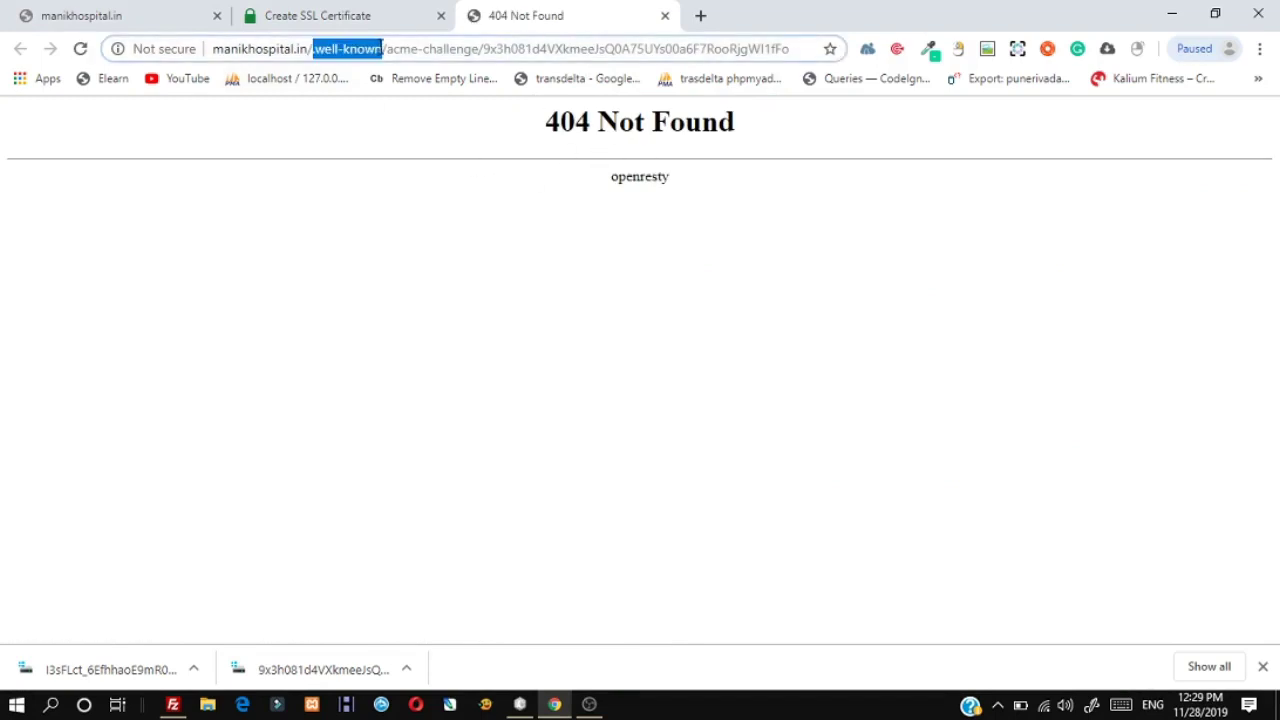
{"action": "right_click", "coordinate": [383, 55]}
{"action": "left_click", "coordinate": [428, 150]}
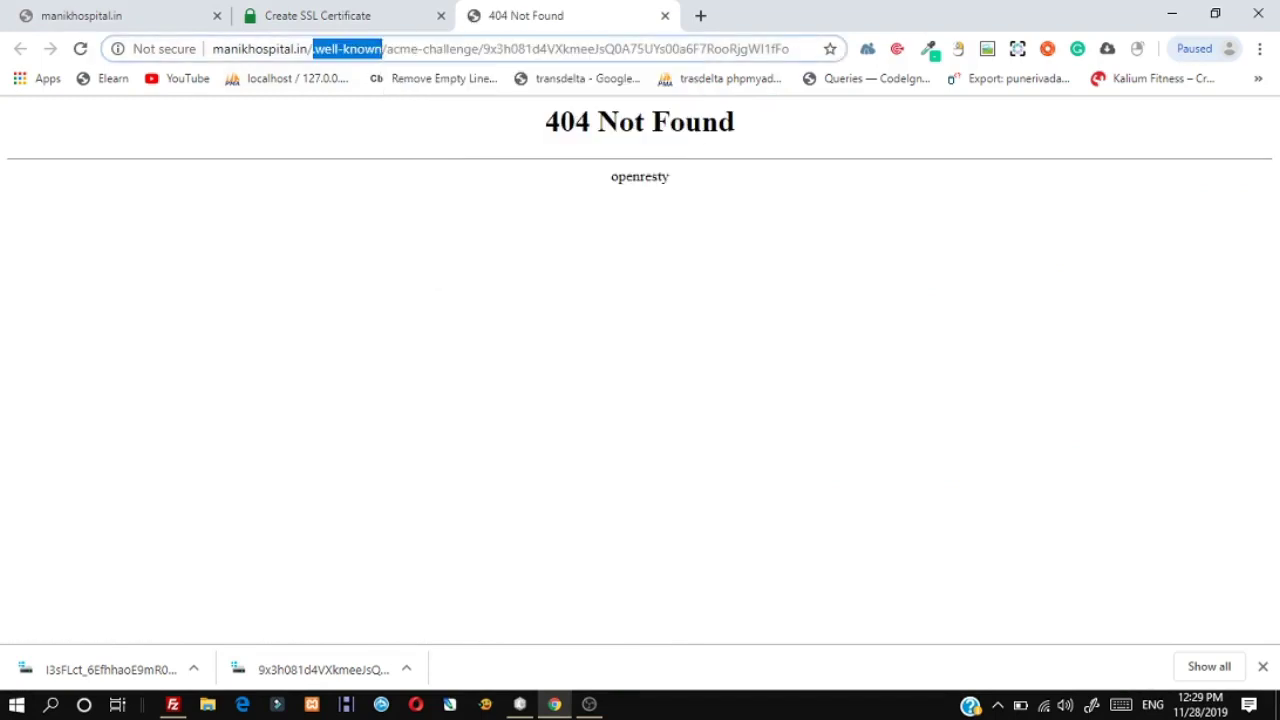
{"action": "left_click", "coordinate": [172, 707]}
{"action": "right_click", "coordinate": [988, 394]}
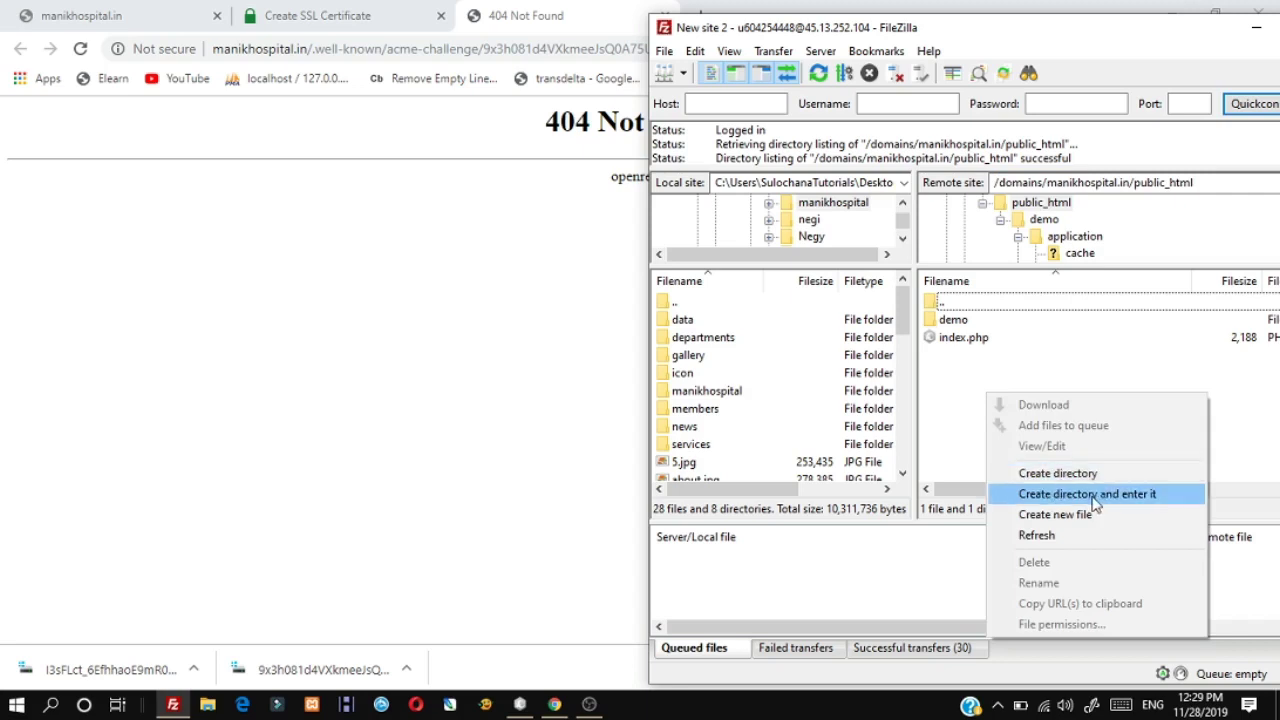
{"action": "left_click", "coordinate": [1093, 496]}
{"action": "key", "text": "ctrl+v"}
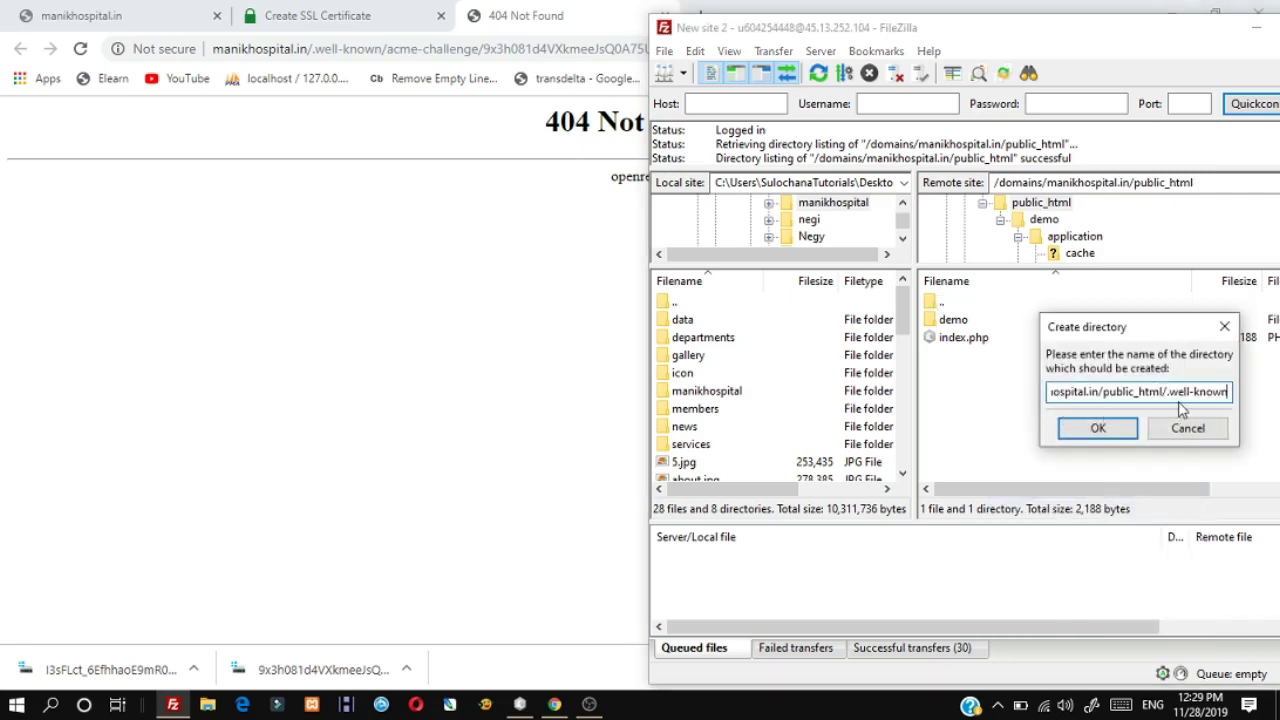
{"action": "left_click", "coordinate": [1100, 428]}
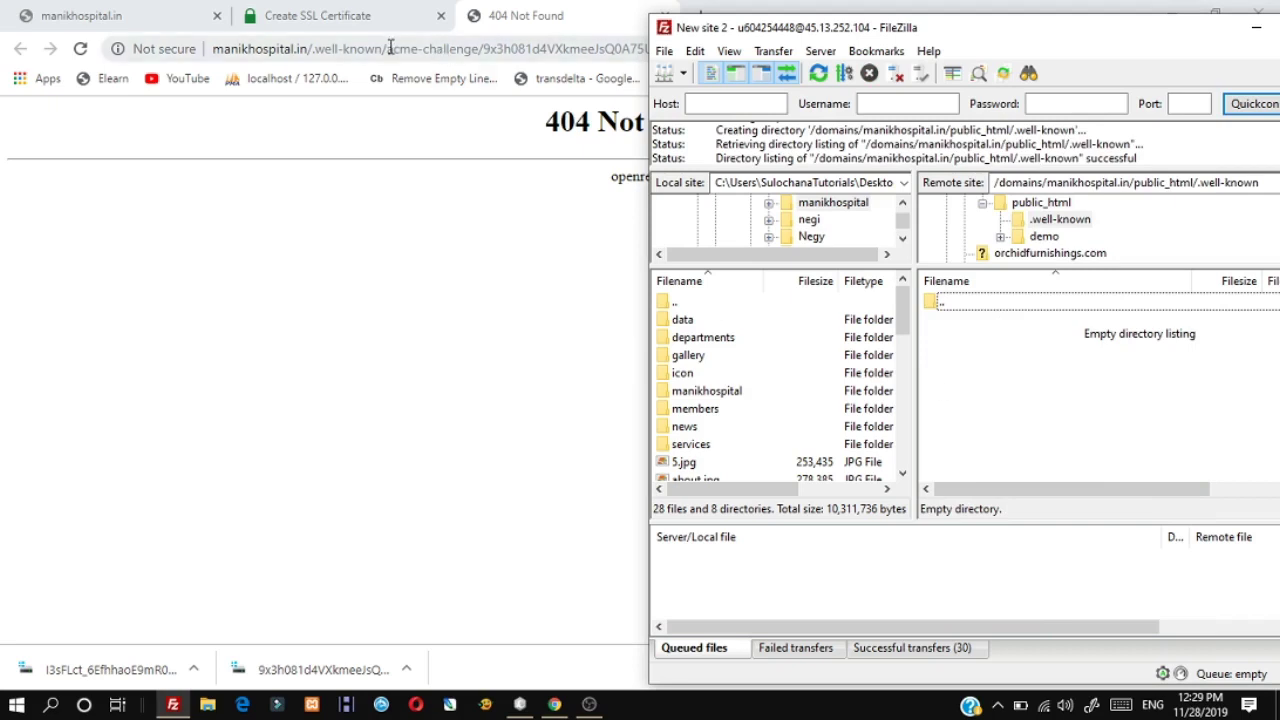
- Copy the folder name acme-challenge from the verification link and create and enter that directory inside the remote .well-known
{"action": "left_click_drag", "start_coordinate": [388, 48], "coordinate": [466, 48]}
{"action": "right_click", "coordinate": [464, 50]}
{"action": "left_click", "coordinate": [495, 150]}
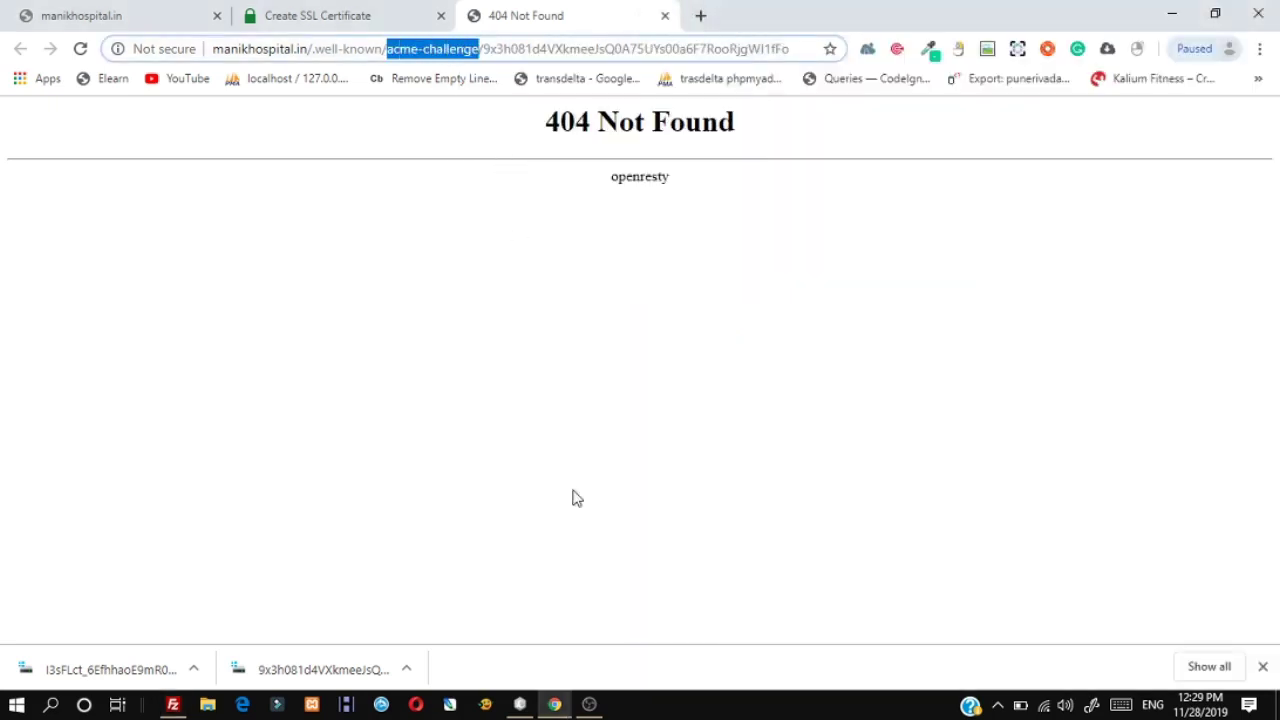
{"action": "left_click", "coordinate": [172, 704]}
{"action": "right_click", "coordinate": [1014, 370]}
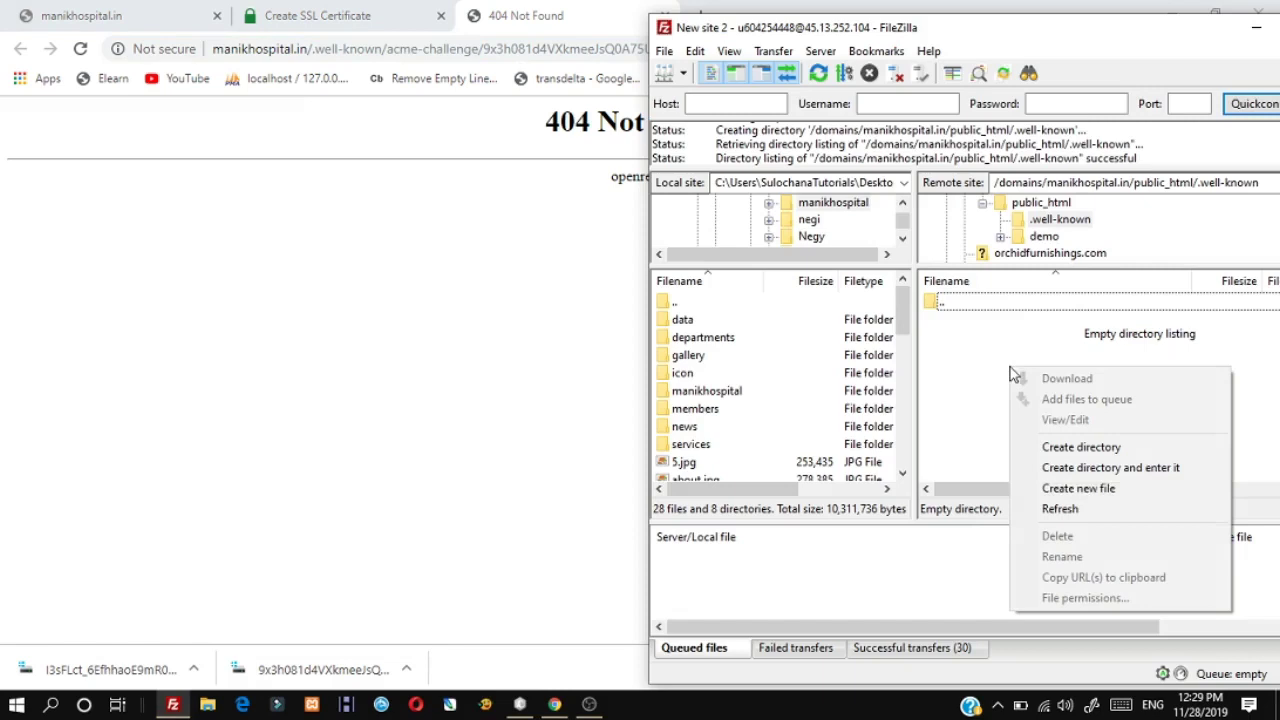
{"action": "left_click", "coordinate": [1100, 470]}
{"action": "right_click", "coordinate": [1070, 395]}
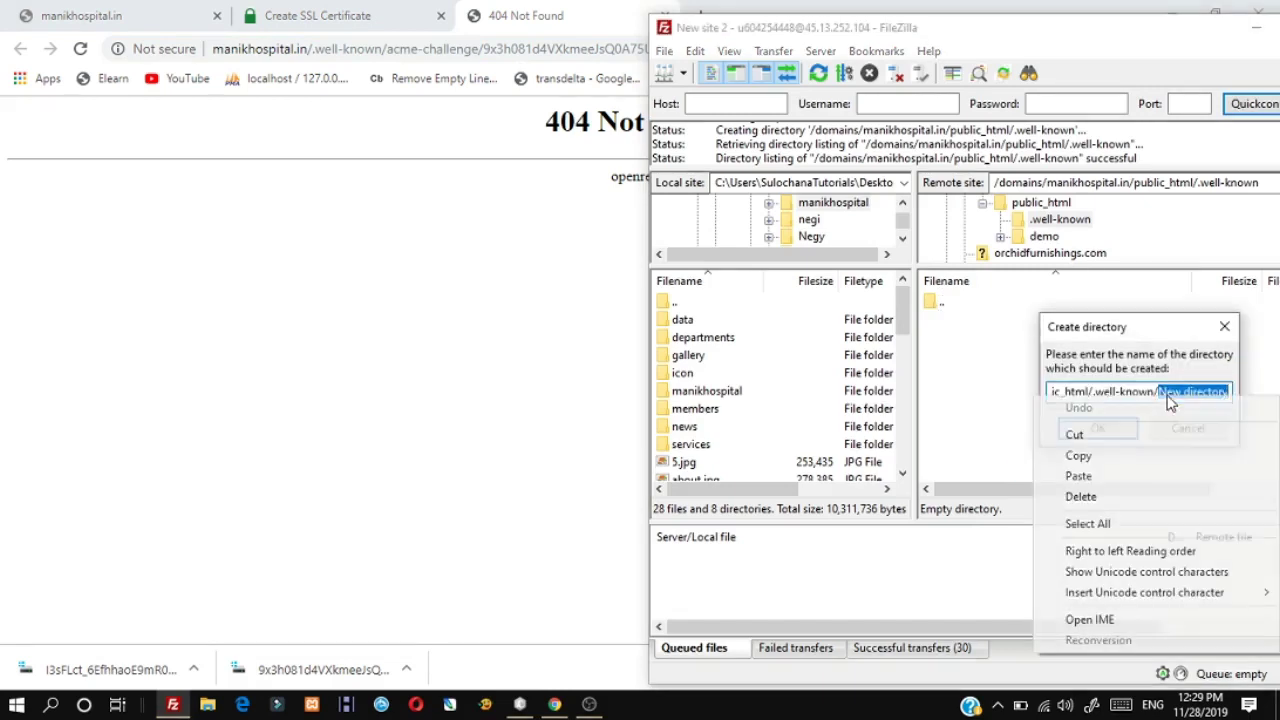
{"action": "left_click", "coordinate": [1110, 476]}
{"action": "key", "text": "Return"}
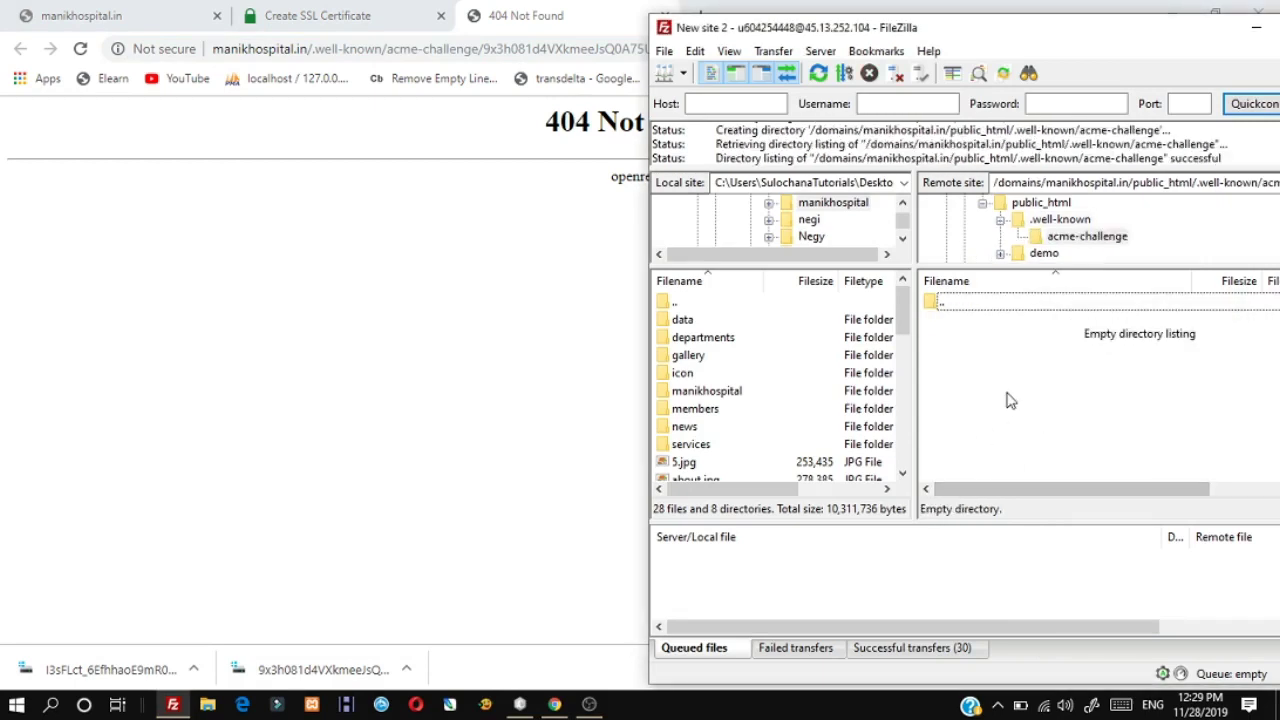
- Upload both verification files from the desktop FREE SSL folder to the remote acme-challenge directory in FileZilla
{"action": "left_click", "coordinate": [390, 386]}
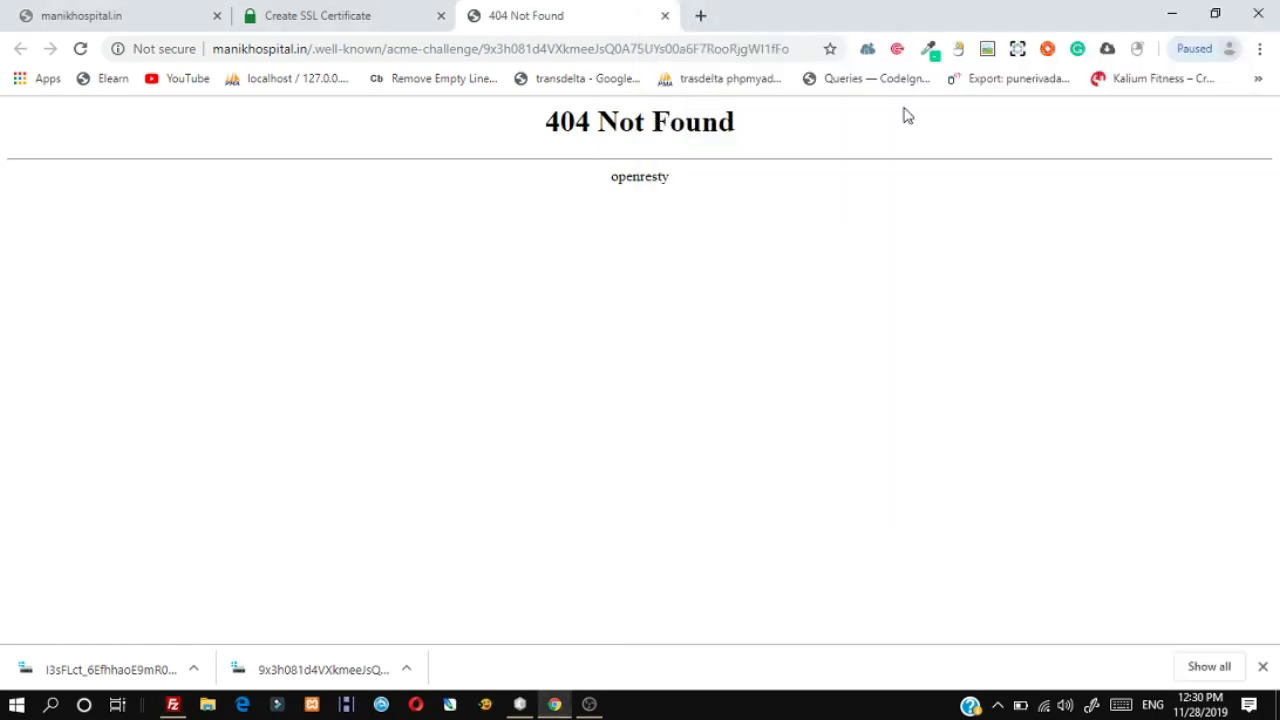
{"action": "left_click", "coordinate": [1171, 14]}
{"action": "left_click", "coordinate": [540, 8]}
{"action": "left_click", "coordinate": [1176, 12]}
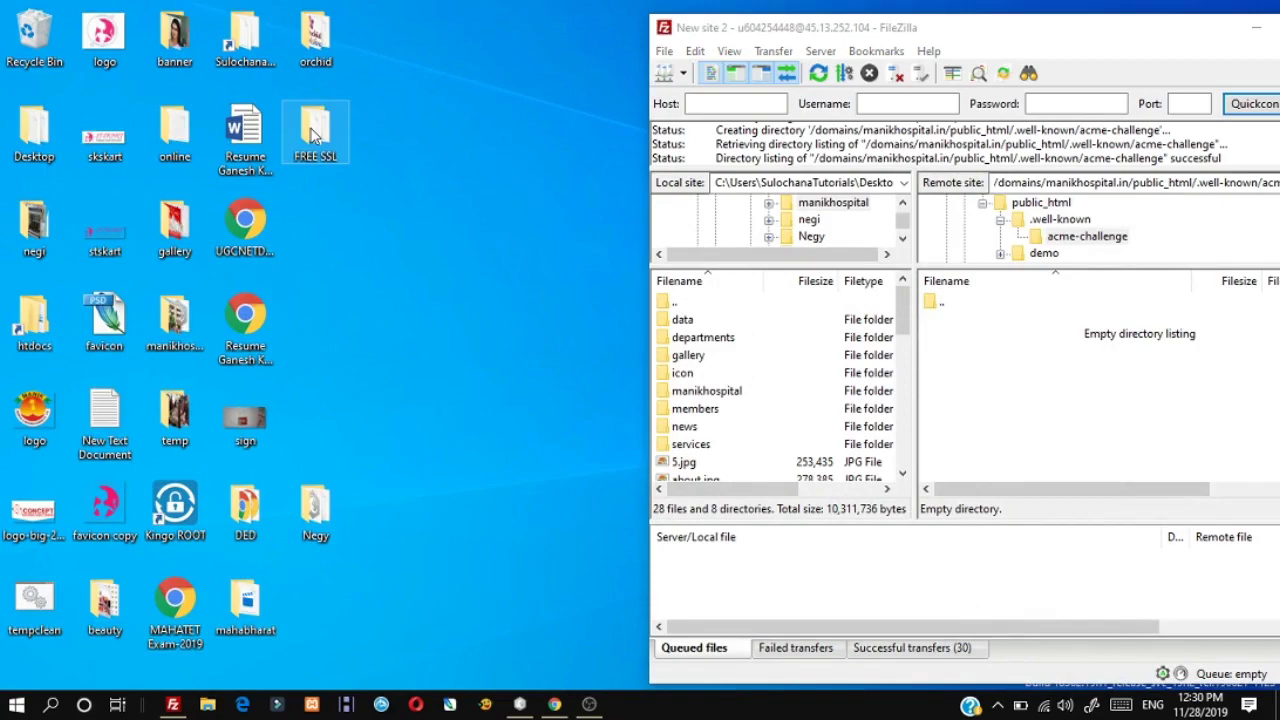
{"action": "double_click", "coordinate": [316, 128]}
{"action": "left_click", "coordinate": [385, 240]}
{"action": "left_click", "coordinate": [373, 260], "text": "shift"}
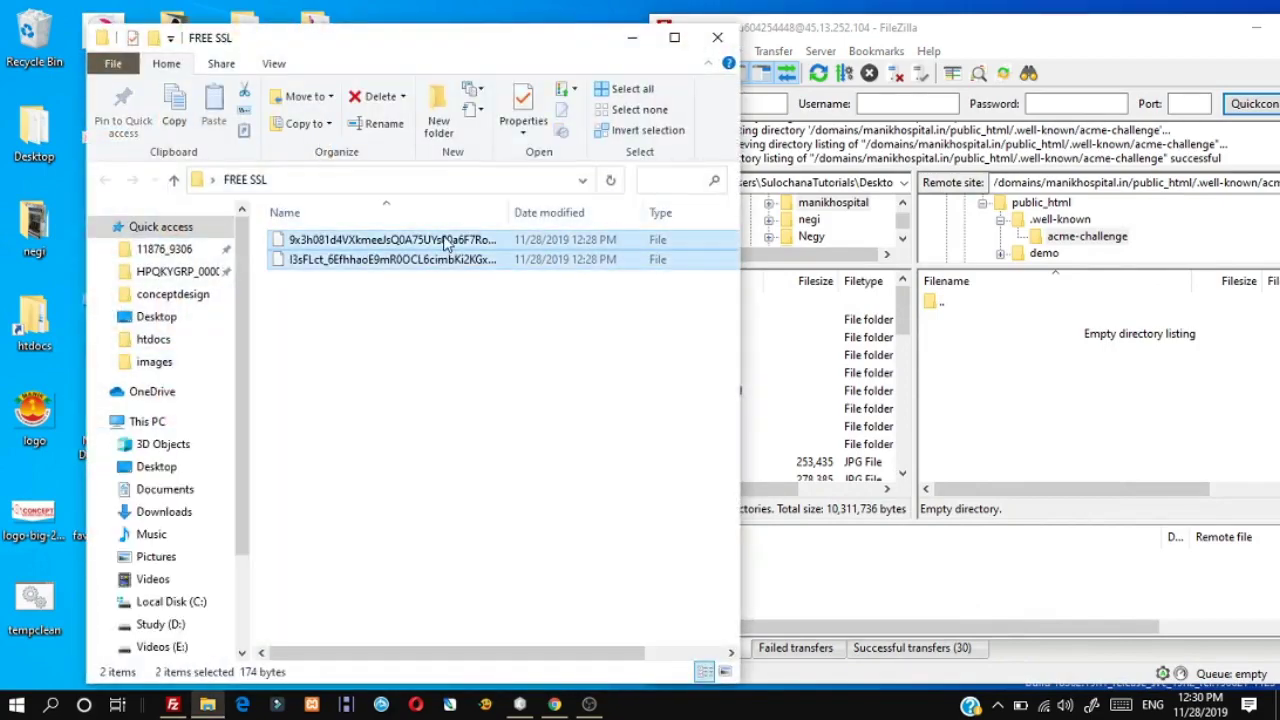
{"action": "left_click_drag", "start_coordinate": [445, 243], "coordinate": [1022, 397]}
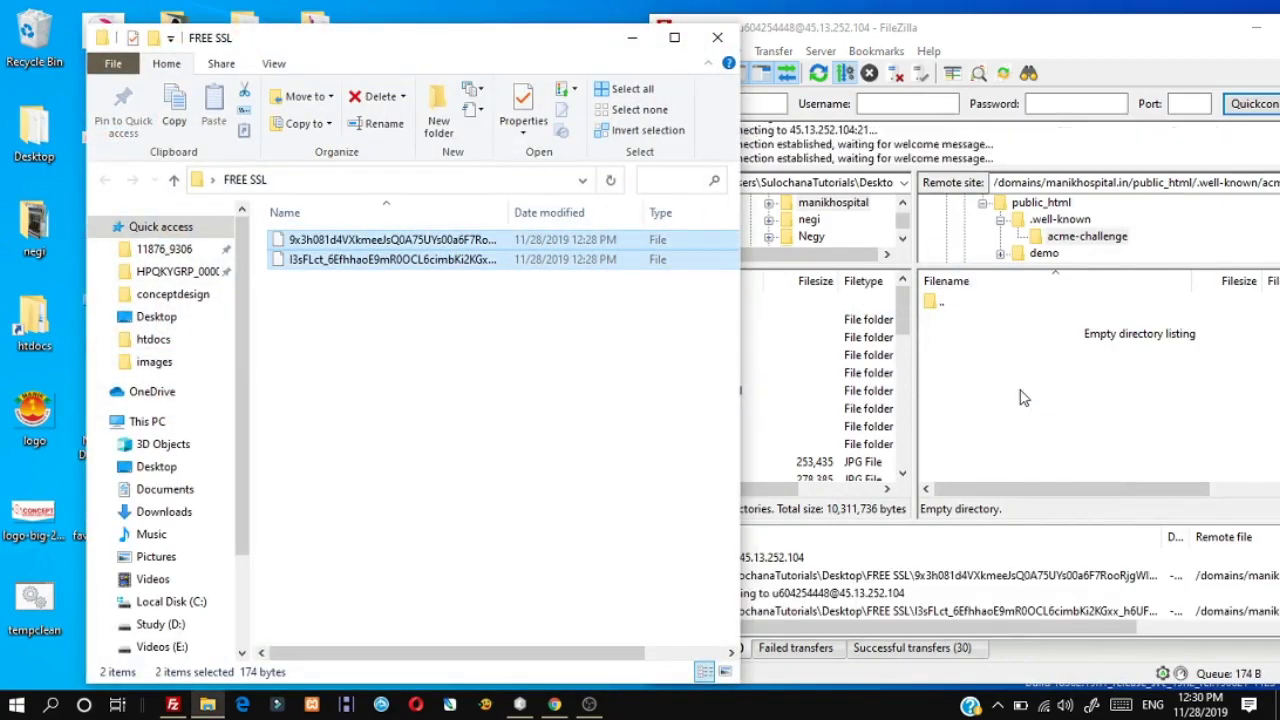
{"action": "left_click", "coordinate": [632, 37]}
{"action": "left_click_drag", "start_coordinate": [1069, 34], "coordinate": [907, 21]}
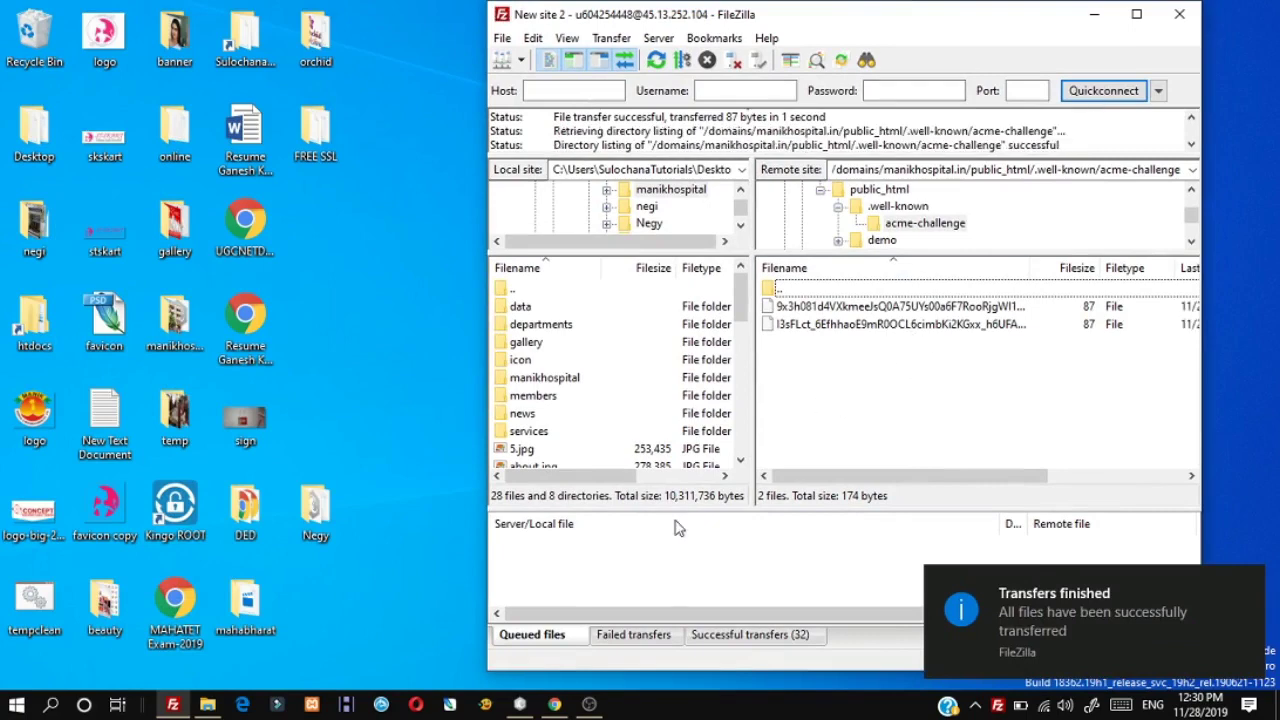
- Switch to Chrome and reload the first verification link to check the upload, dismissing the save dialog
{"action": "left_click", "coordinate": [554, 704]}
{"action": "left_click", "coordinate": [358, 14]}
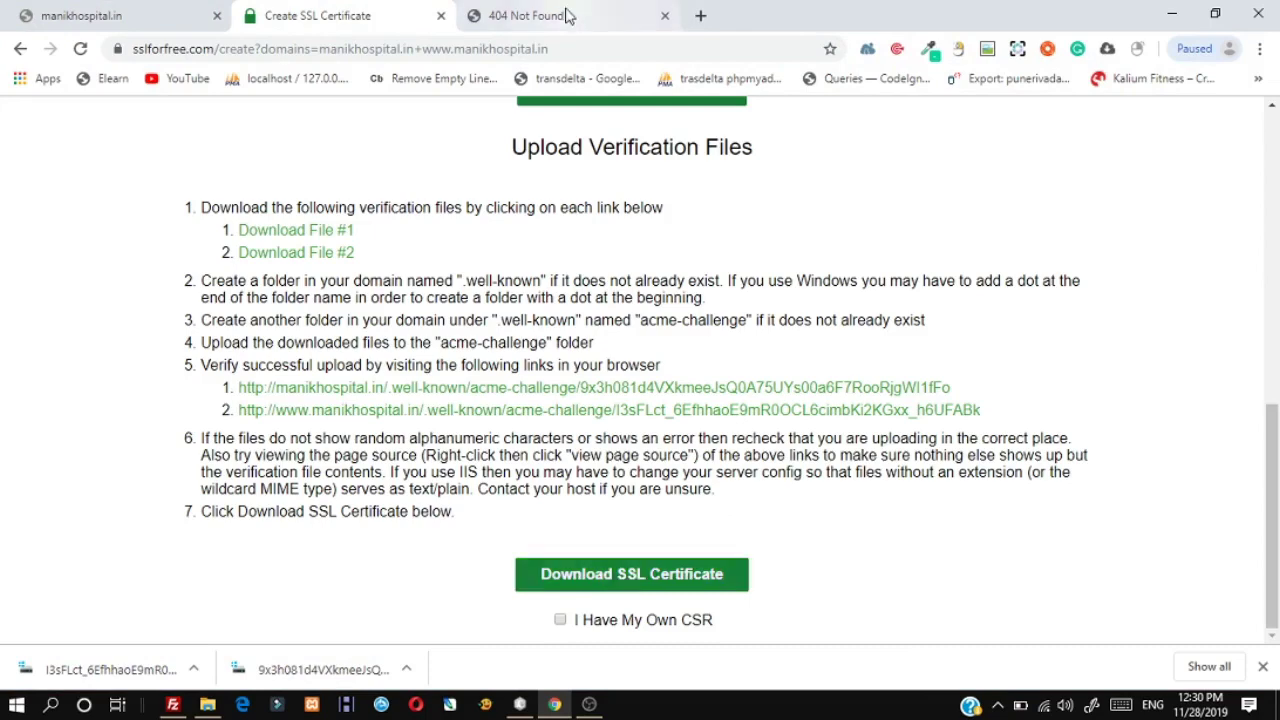
{"action": "left_click", "coordinate": [526, 15]}
{"action": "left_click", "coordinate": [580, 48]}
{"action": "key", "text": "Return"}
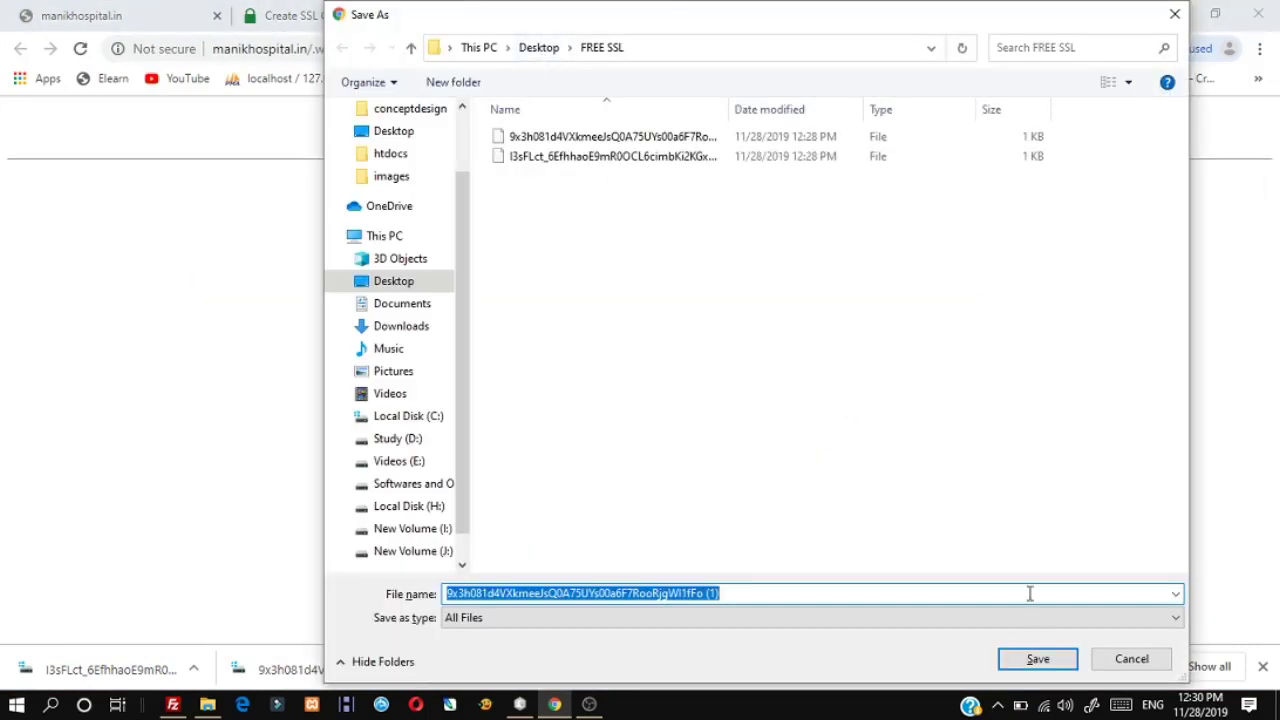
{"action": "left_click", "coordinate": [1131, 659]}
- Generate the SSL certificate for manikhospital.in on SSL For Free and bring up the certificate files
{"action": "left_click", "coordinate": [374, 12]}
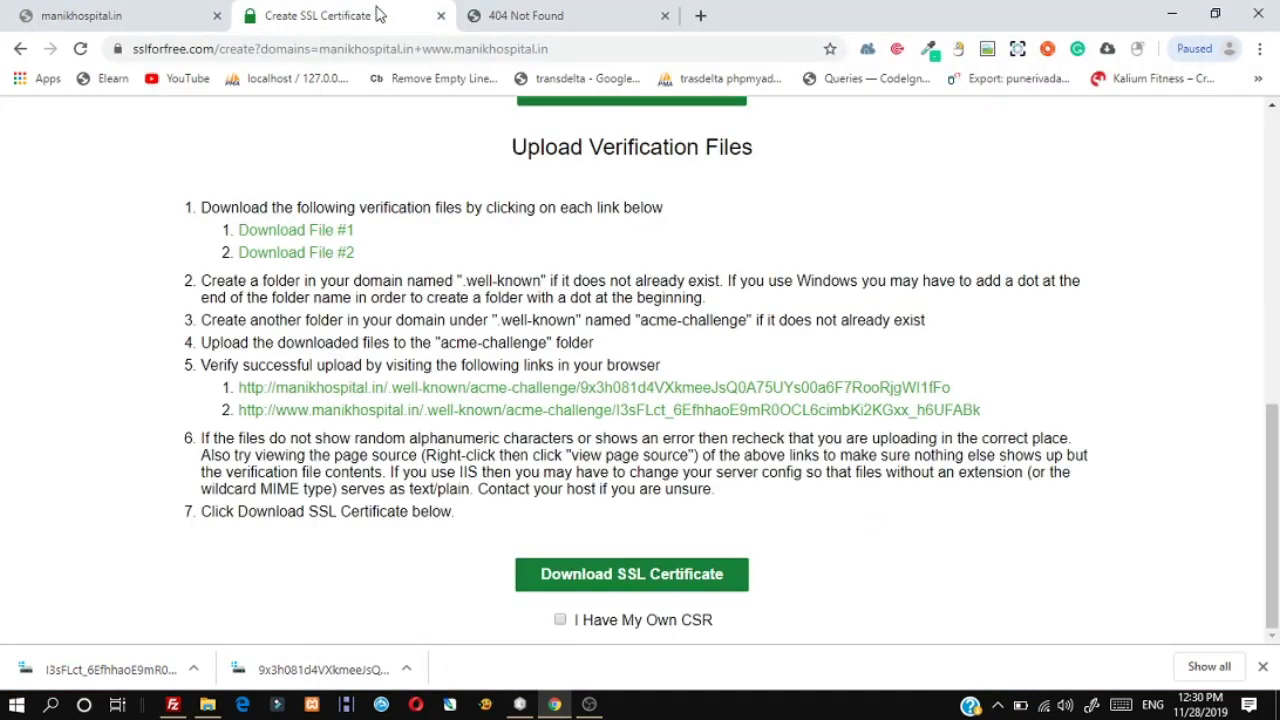
{"action": "left_click", "coordinate": [577, 584]}
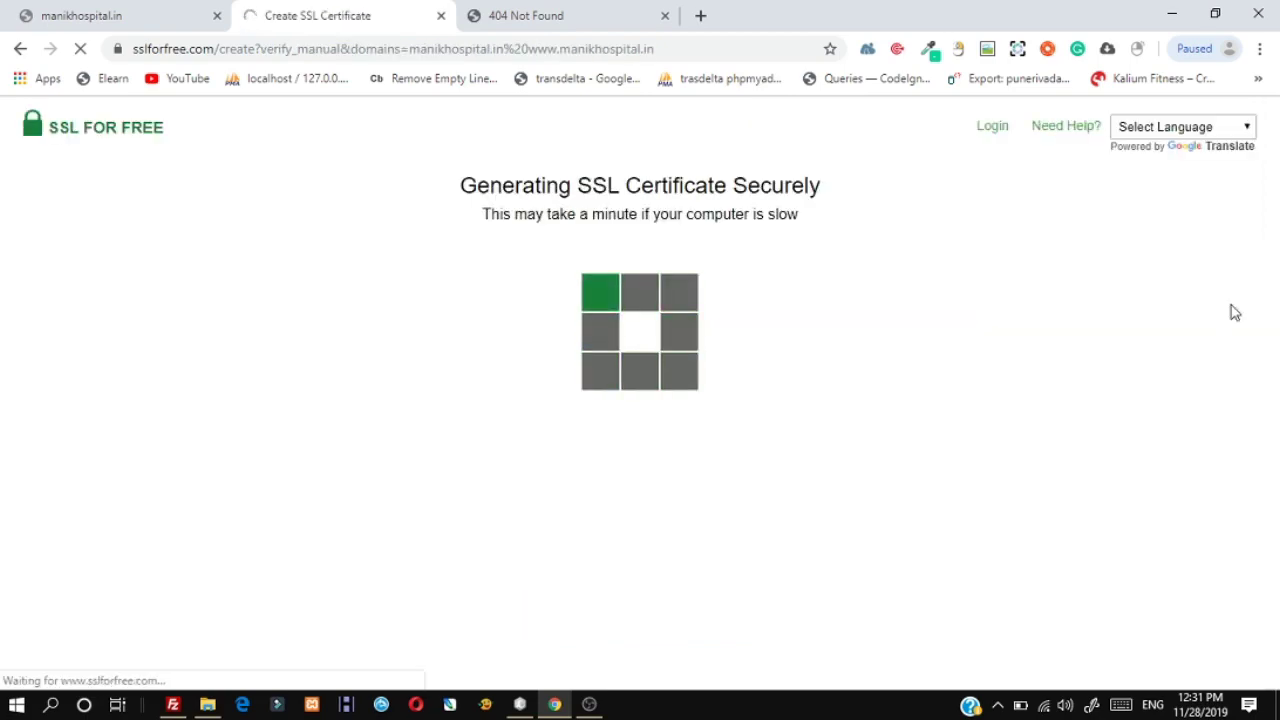
{"action": "scroll", "coordinate": [1214, 277], "scroll_direction": "down", "scroll_amount": 5}
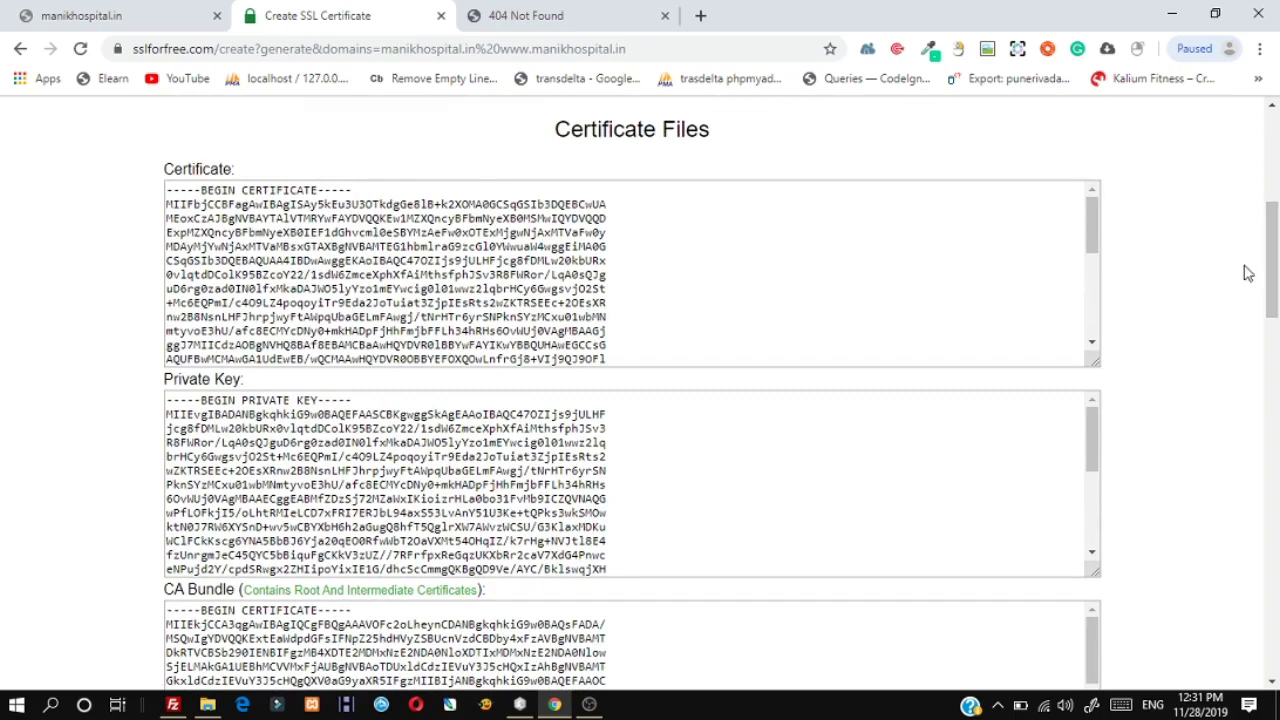
{"action": "scroll", "coordinate": [1260, 273], "scroll_direction": "down", "scroll_amount": 1}
- Open the Hostinger cPanel login page in place of the 404 page and log in with the Facebook account
{"action": "left_click", "coordinate": [600, 12]}
{"action": "left_click", "coordinate": [603, 53]}
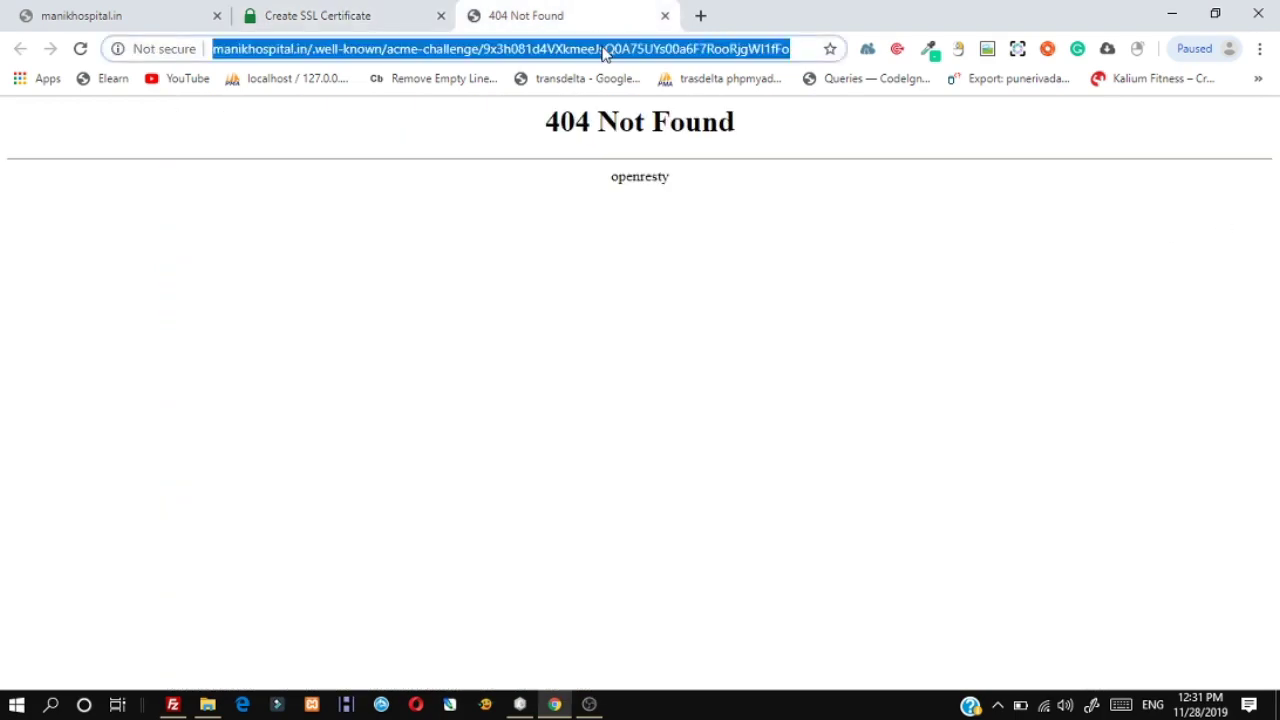
{"action": "type", "text": "hostinger"}
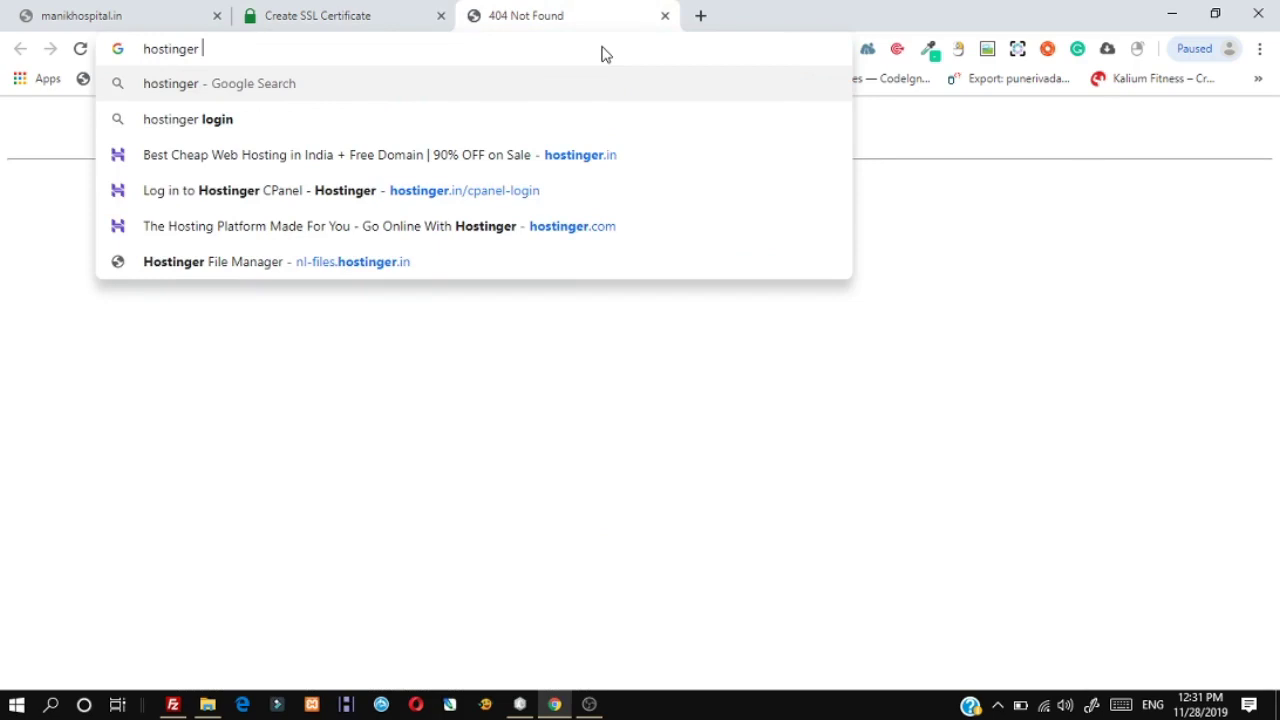
{"action": "left_click", "coordinate": [449, 198]}
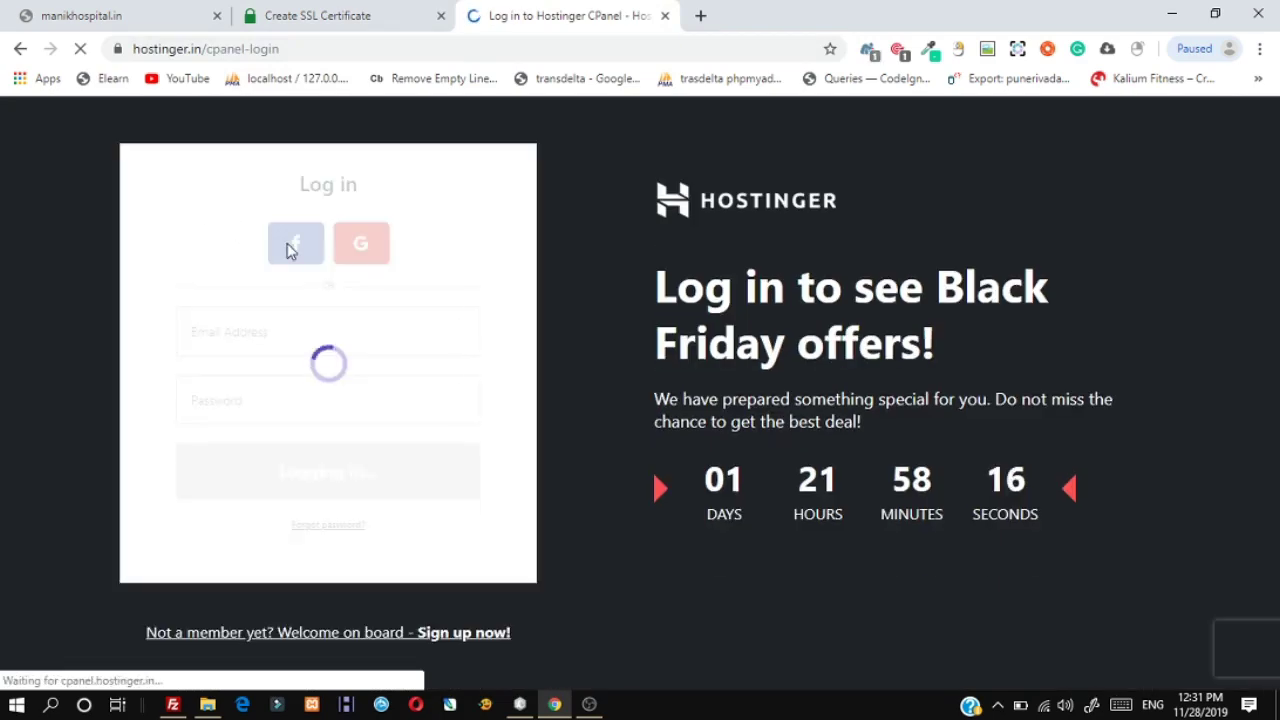
{"action": "left_click", "coordinate": [299, 246]}
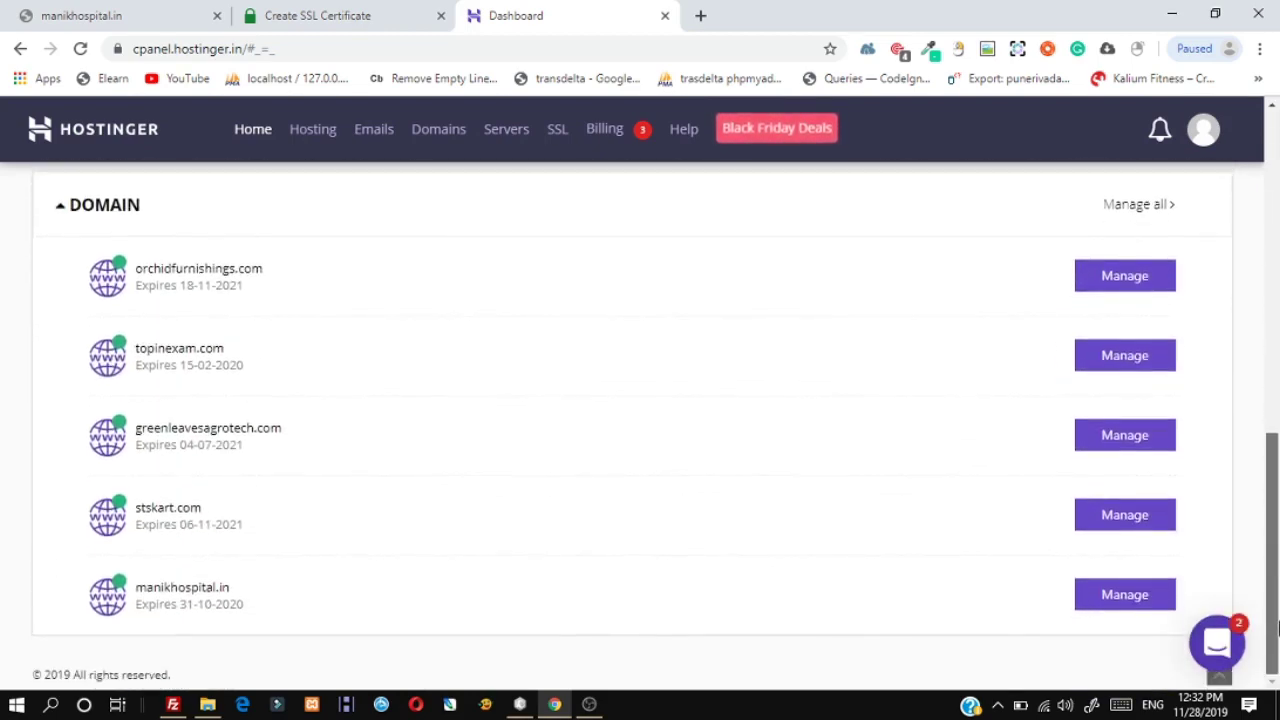
- Open the manikhospital.in hosting management, search for ssl and go to the custom certificate form on its SSL page
{"action": "scroll", "coordinate": [507, 392], "scroll_direction": "up", "scroll_amount": 3}
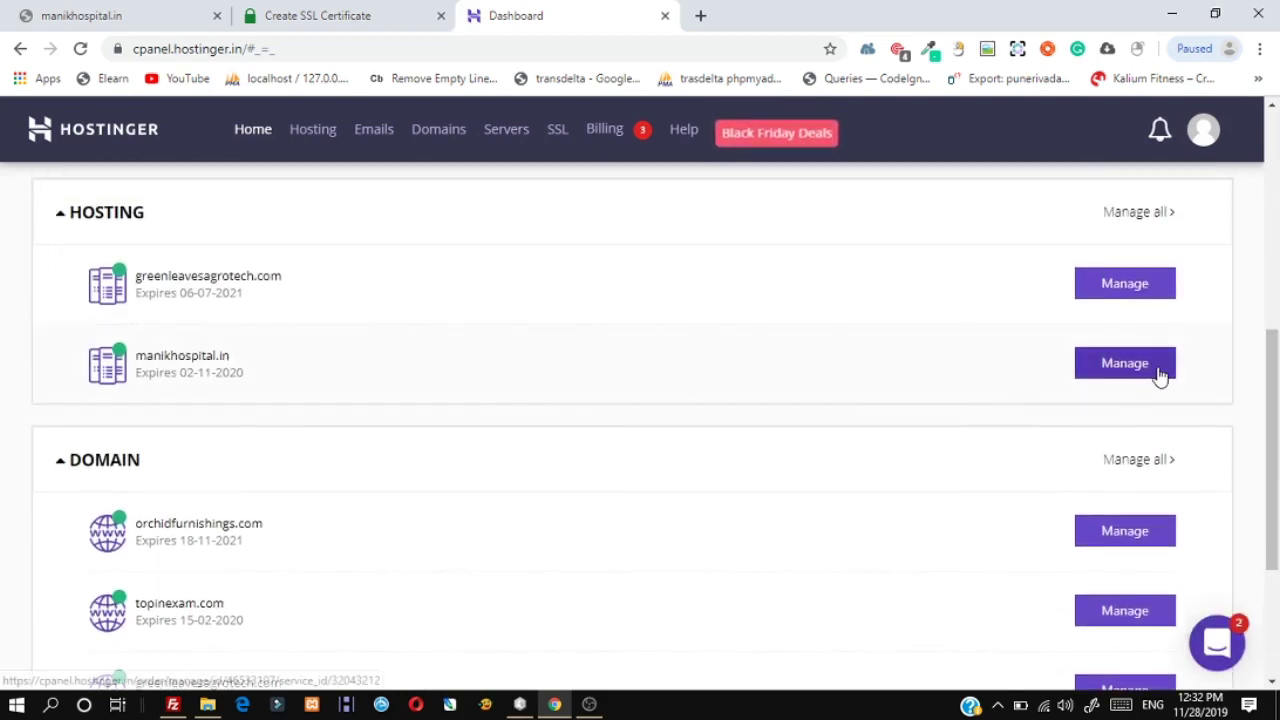
{"action": "left_click", "coordinate": [1141, 368]}
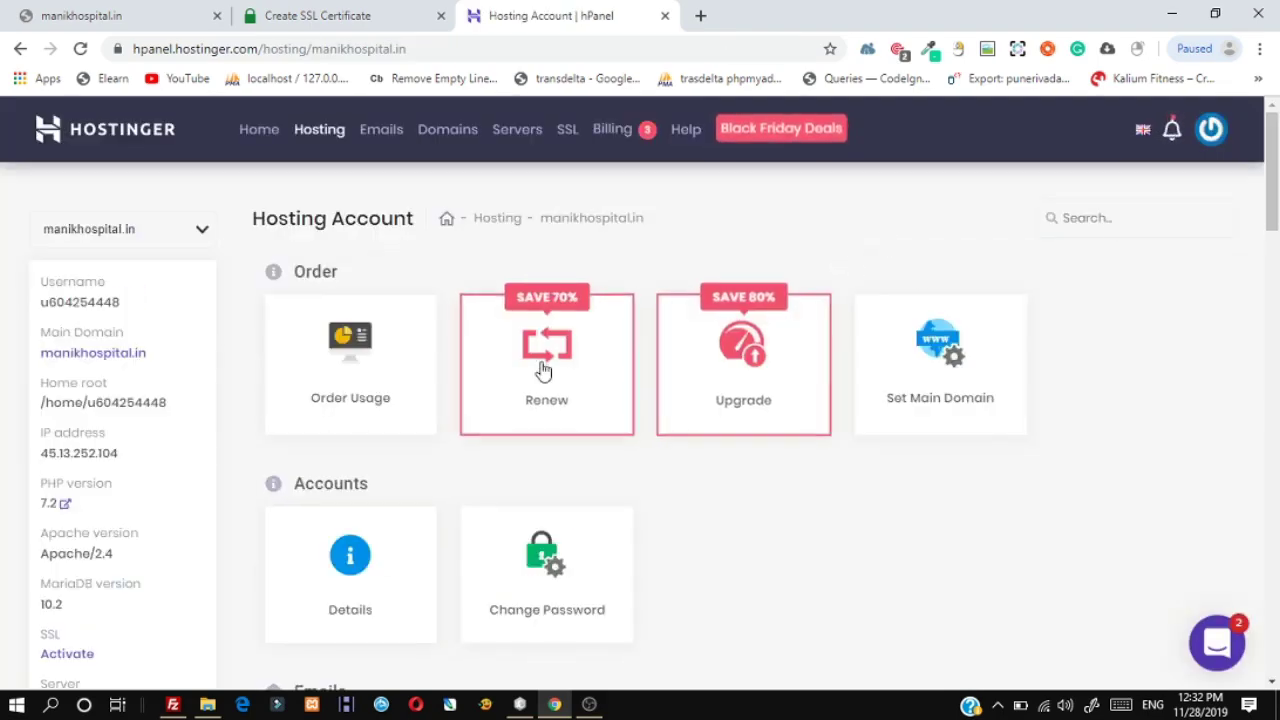
{"action": "mouse_move", "coordinate": [1273, 200]}
{"action": "left_mouse_down"}
{"action": "mouse_move", "coordinate": [1273, 645]}
{"action": "mouse_move", "coordinate": [1272, 190]}
{"action": "left_mouse_up"}
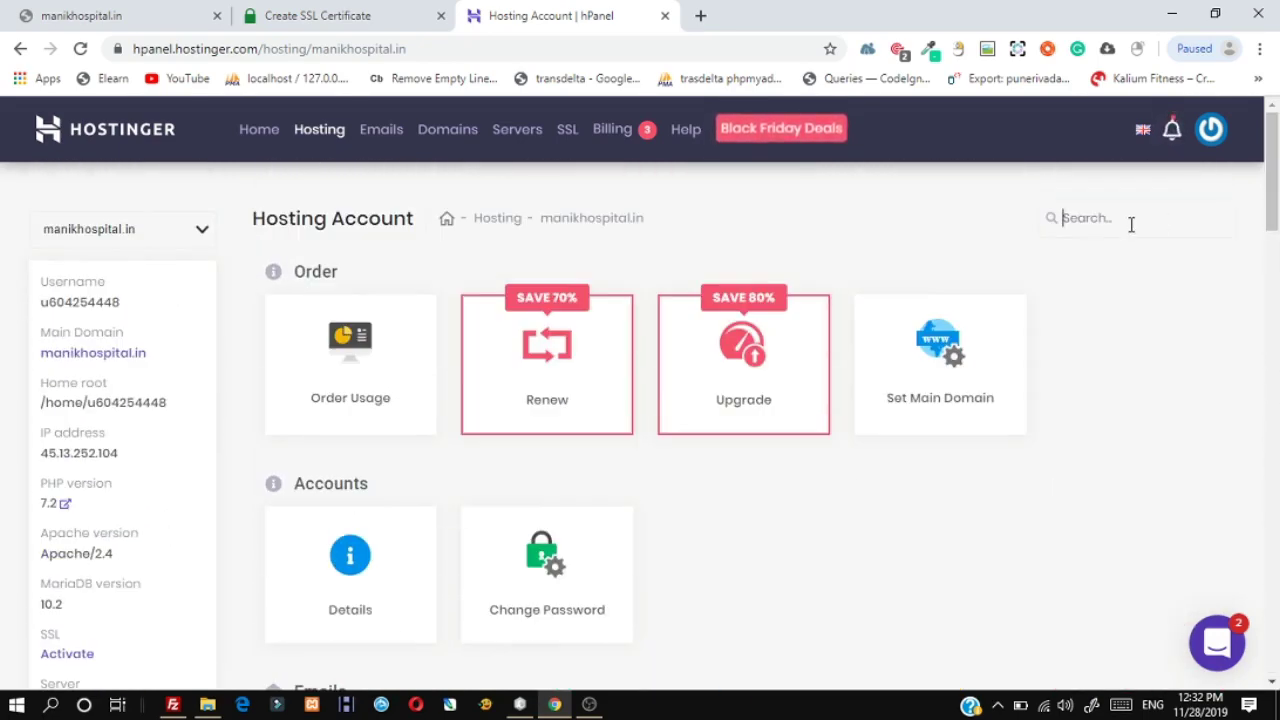
{"action": "type", "text": "l"}
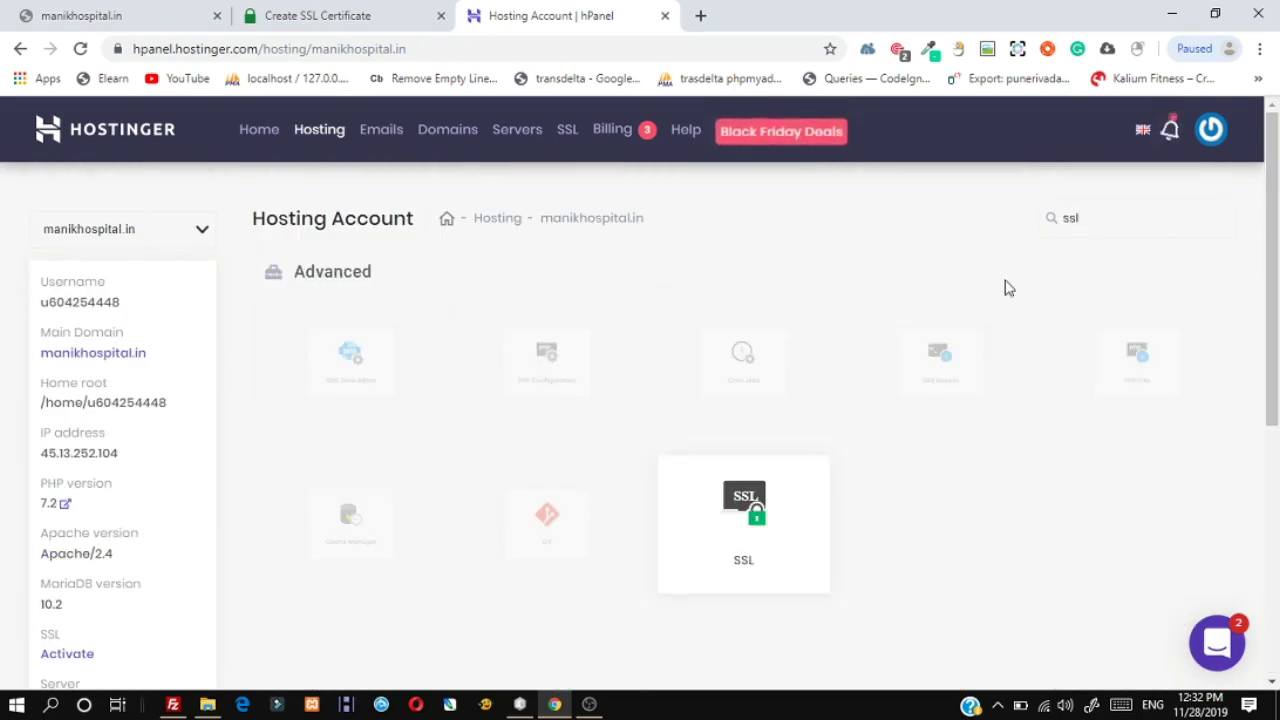
{"action": "left_click", "coordinate": [736, 533]}
{"action": "left_click_drag", "start_coordinate": [1276, 279], "coordinate": [1276, 437]}
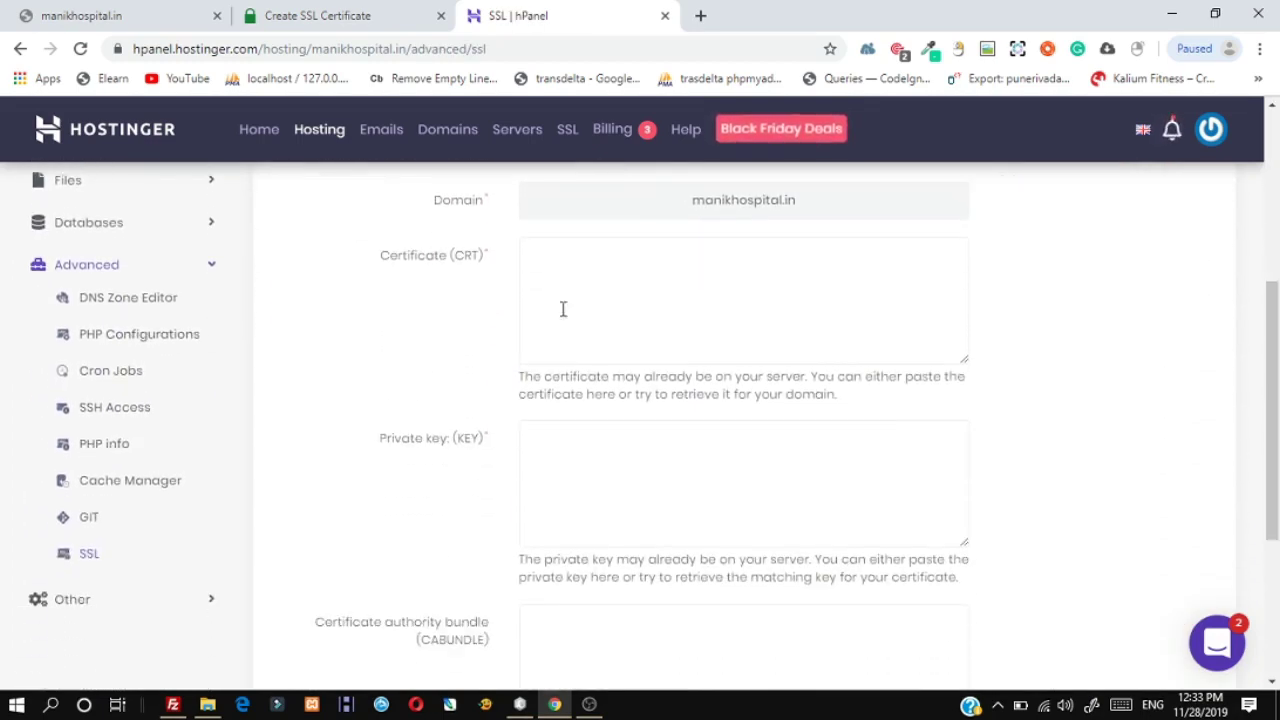
- Copy the whole certificate text from SSL For Free and paste it into Hostinger's Certificate (CRT) field
{"action": "left_click", "coordinate": [628, 279]}
{"action": "left_click", "coordinate": [318, 15]}
{"action": "left_click", "coordinate": [320, 197]}
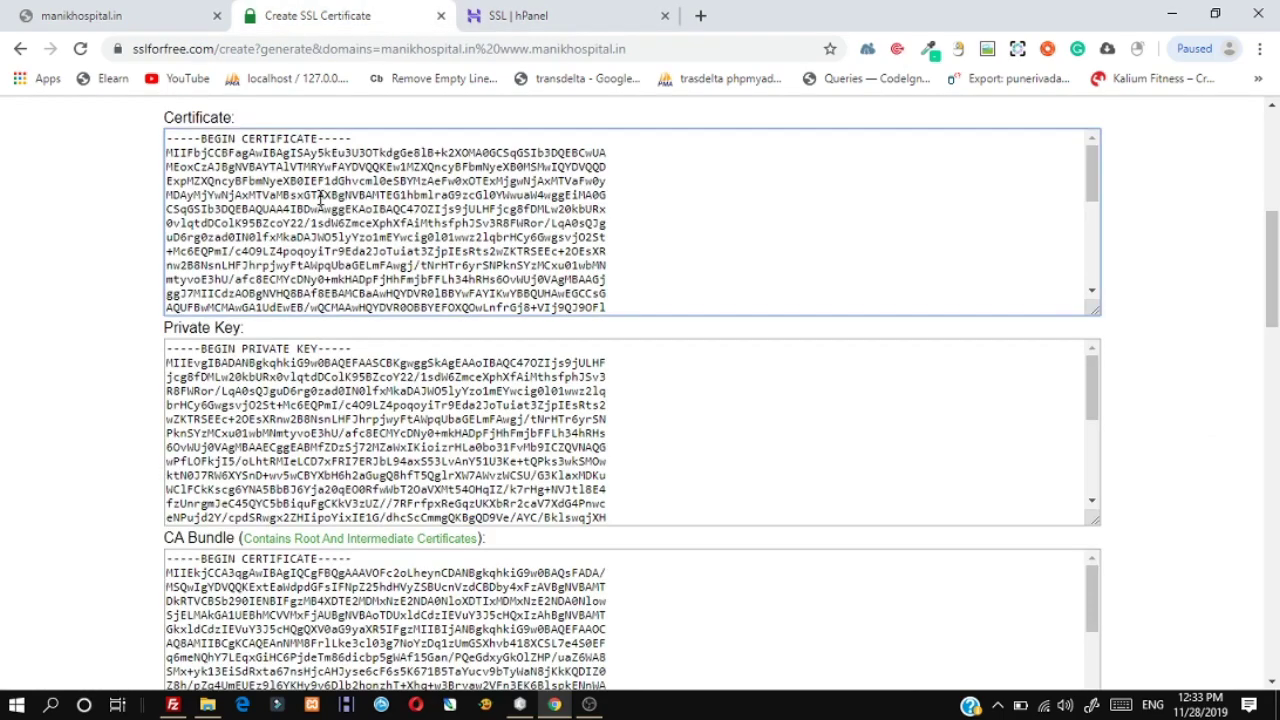
{"action": "key", "text": "ctrl+a"}
{"action": "right_click", "coordinate": [322, 195]}
{"action": "left_click", "coordinate": [350, 207]}
{"action": "left_click", "coordinate": [518, 15]}
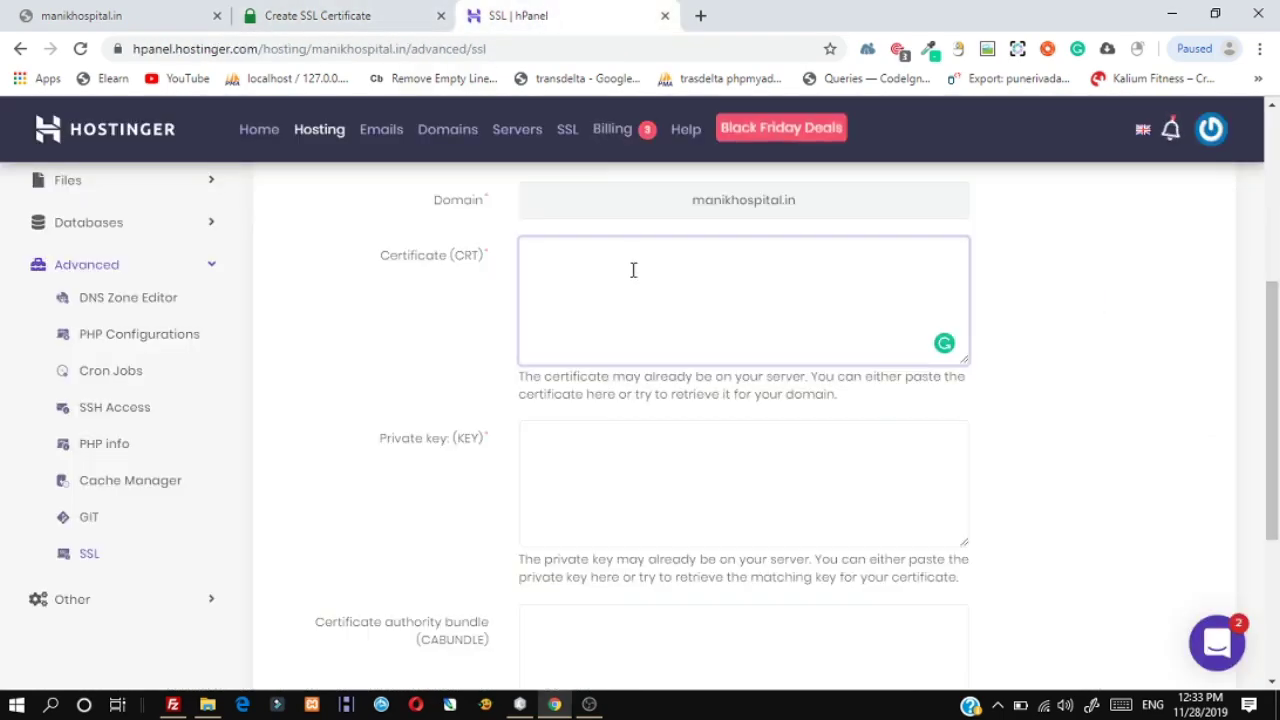
{"action": "right_click", "coordinate": [632, 269]}
{"action": "left_click", "coordinate": [675, 413]}
- Copy the private key from SSL For Free and paste it into Hostinger's Private key (KEY) field
{"action": "left_click", "coordinate": [320, 15]}
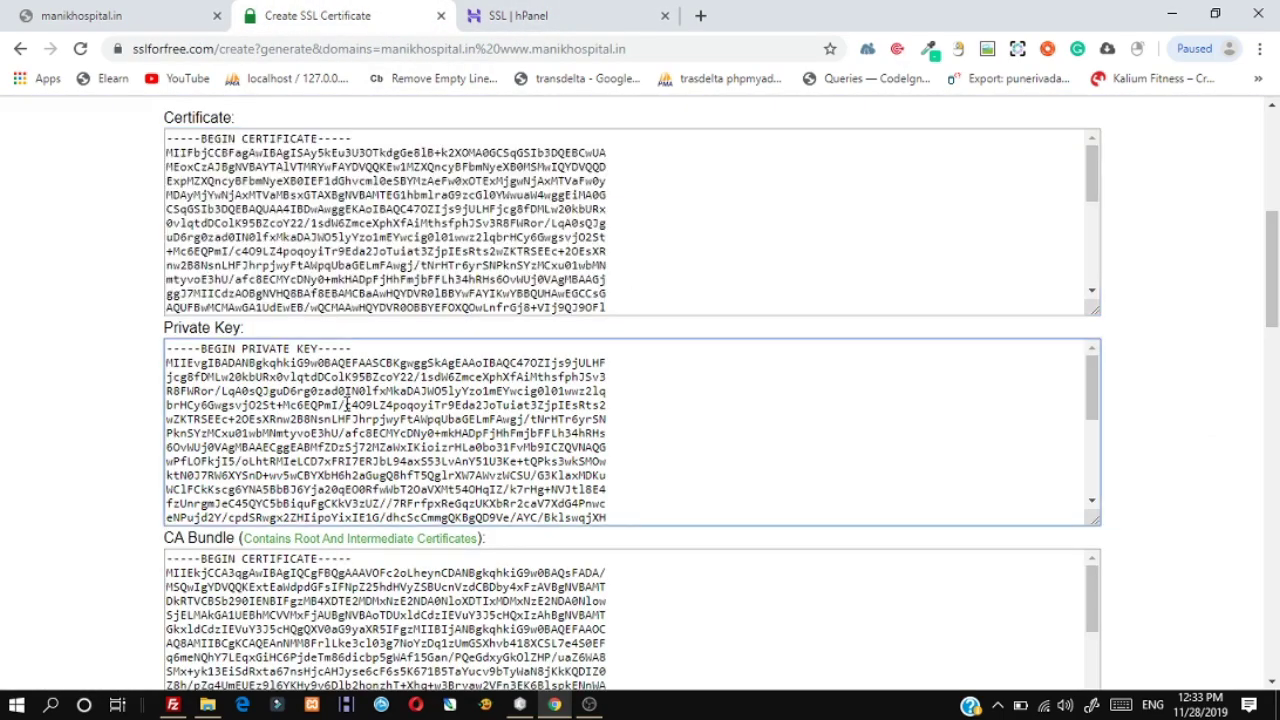
{"action": "left_click", "coordinate": [347, 403]}
{"action": "key", "text": "ctrl+a"}
{"action": "right_click", "coordinate": [350, 405]}
{"action": "left_click", "coordinate": [392, 418]}
{"action": "left_click", "coordinate": [518, 15]}
{"action": "left_click", "coordinate": [674, 463]}
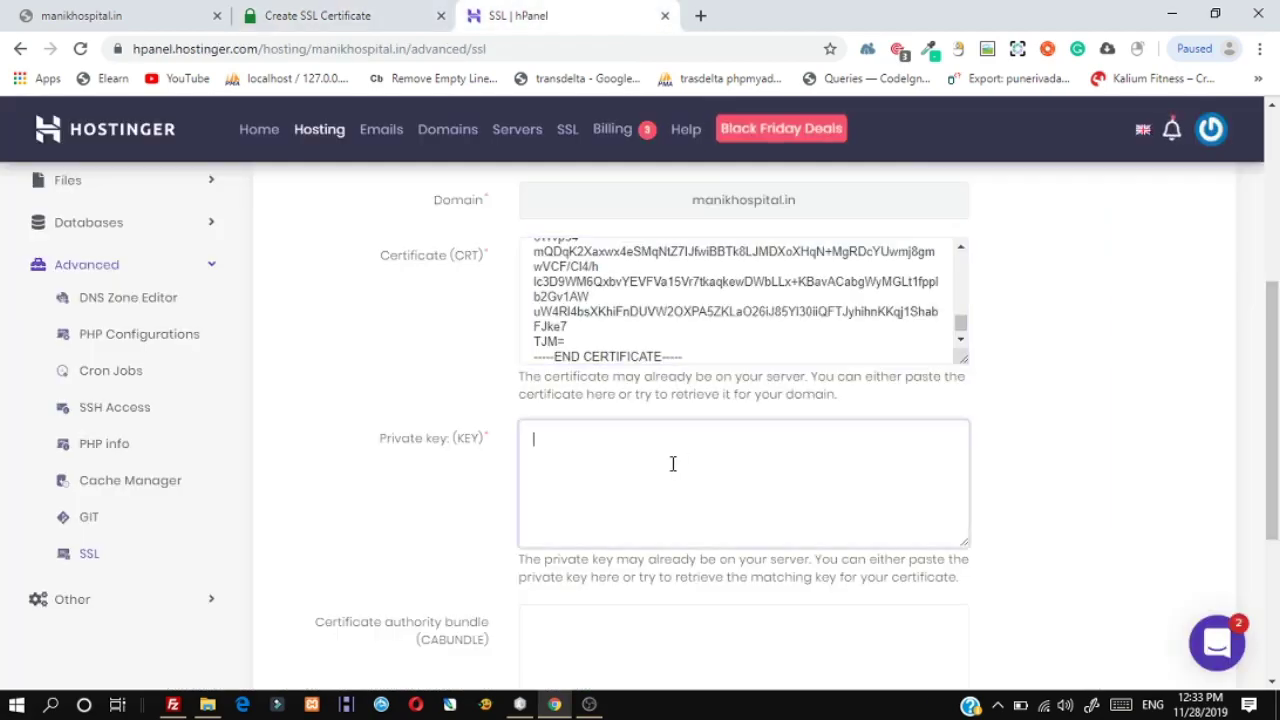
{"action": "right_click", "coordinate": [672, 464]}
{"action": "left_click", "coordinate": [735, 268]}
- Copy the CA Bundle text from SSL For Free and paste it into Hostinger's Certificate authority bundle (CABUNDLE) field
{"action": "left_click", "coordinate": [317, 15]}
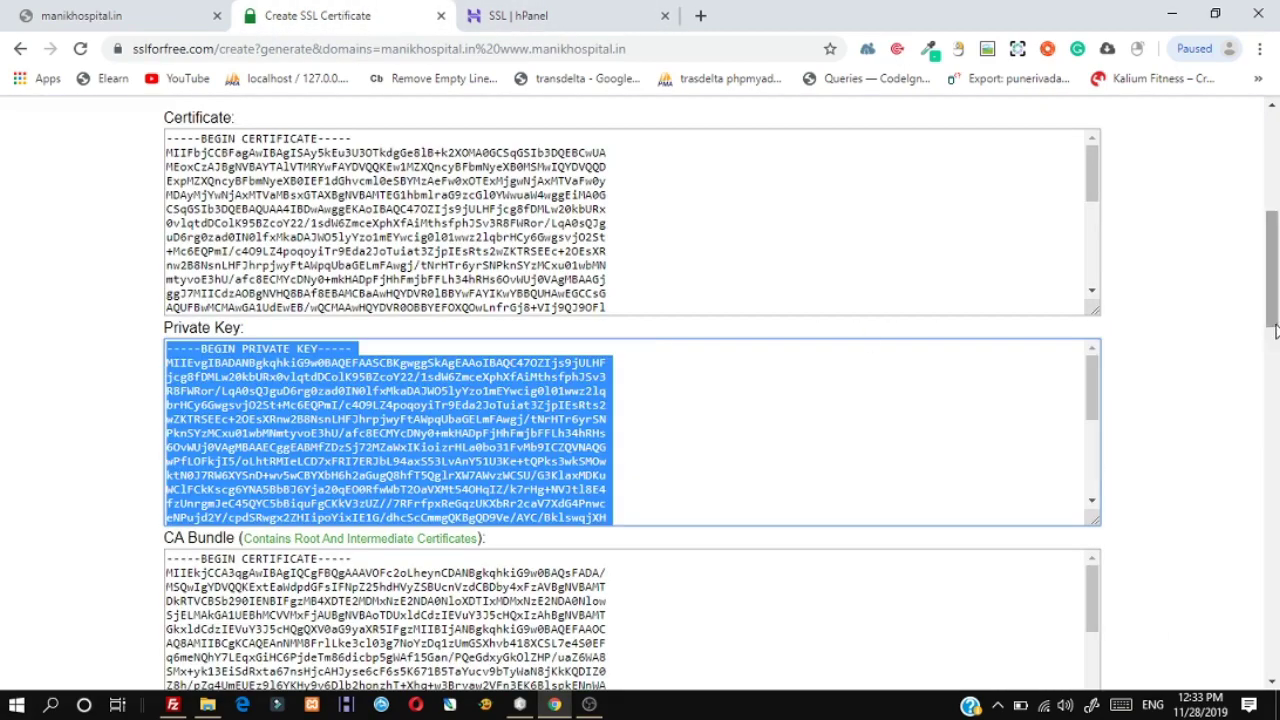
{"action": "scroll", "coordinate": [653, 161], "scroll_direction": "down", "scroll_amount": 5}
{"action": "left_click", "coordinate": [443, 180]}
{"action": "key", "text": "ctrl+a"}
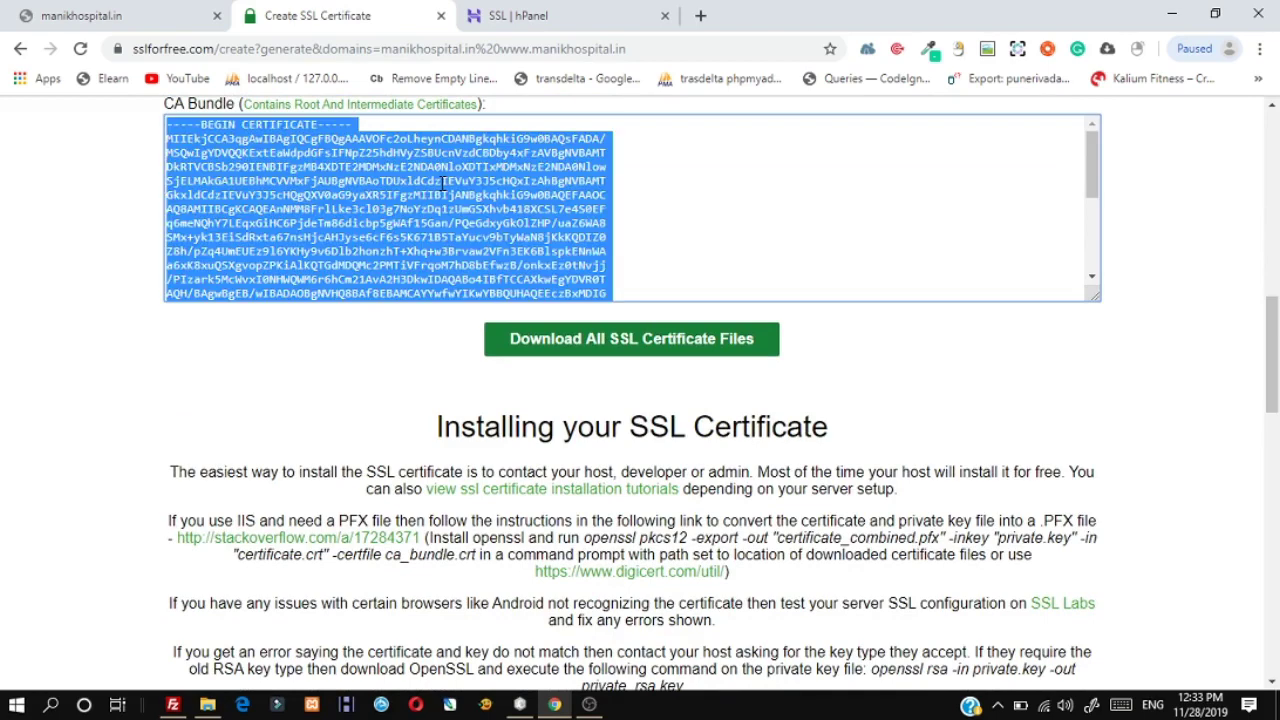
{"action": "right_click", "coordinate": [443, 181]}
{"action": "left_click", "coordinate": [480, 196]}
{"action": "left_click", "coordinate": [567, 8]}
{"action": "scroll", "coordinate": [1239, 336], "scroll_direction": "down", "scroll_amount": 3}
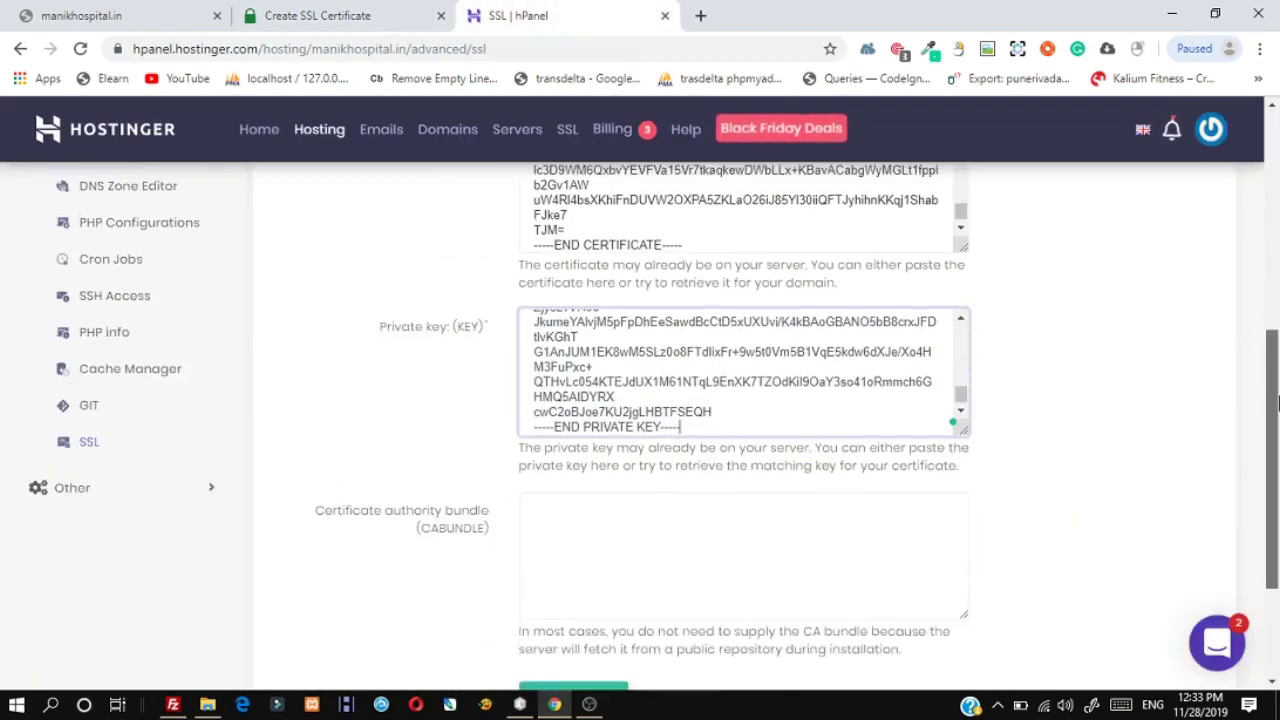
{"action": "right_click", "coordinate": [712, 420]}
{"action": "left_click", "coordinate": [754, 217]}
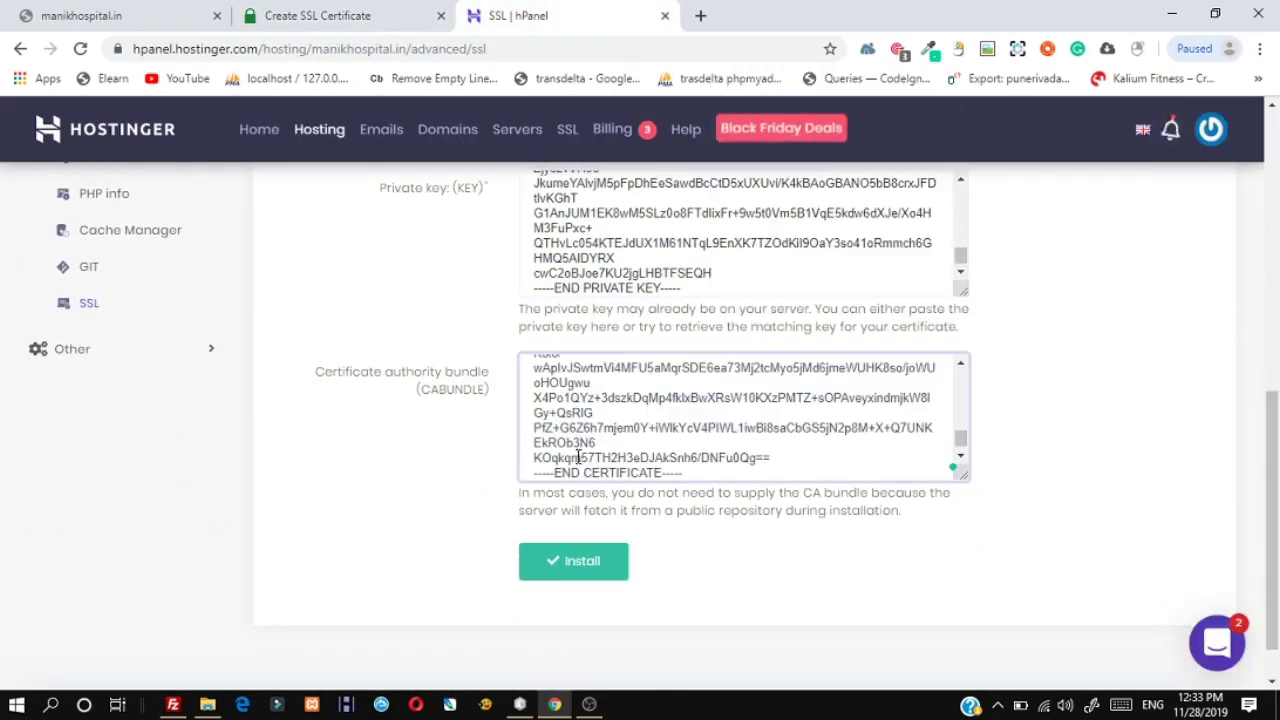
- Install the SSL certificate for manikhospital.in and look over the submitted form
{"action": "left_click", "coordinate": [585, 562]}
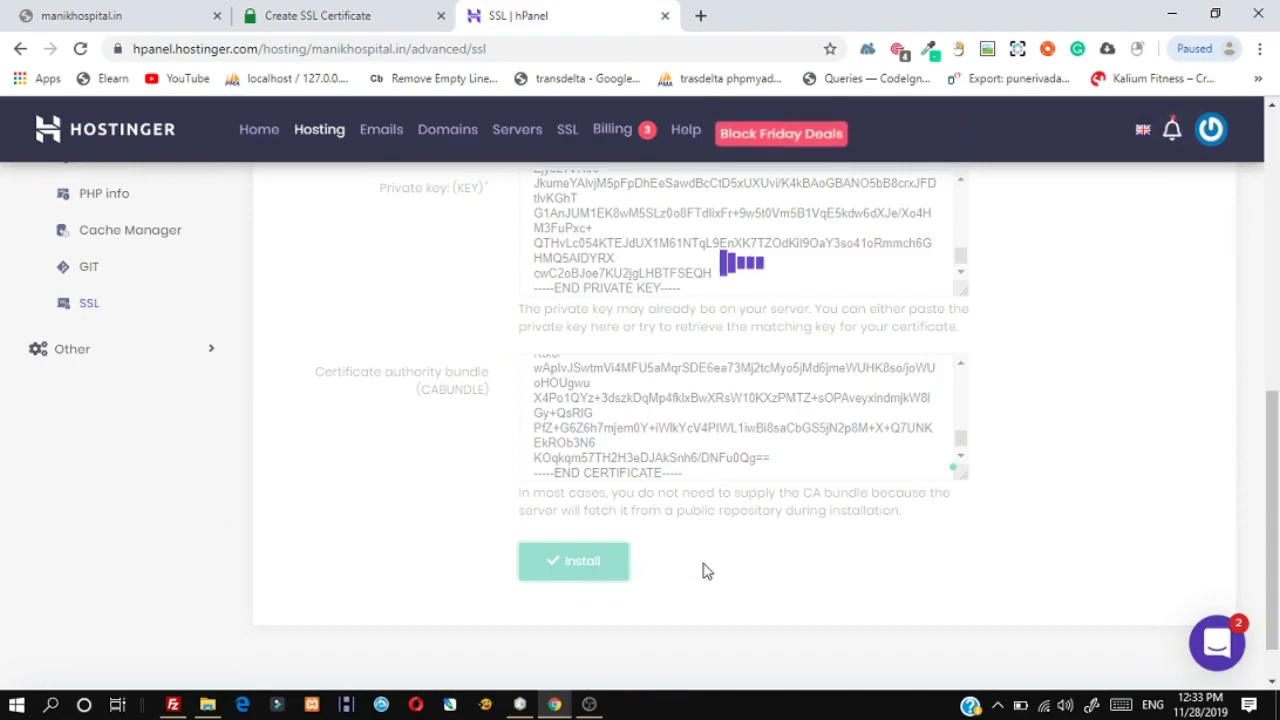
{"action": "scroll", "coordinate": [703, 565], "scroll_direction": "up", "scroll_amount": 3}
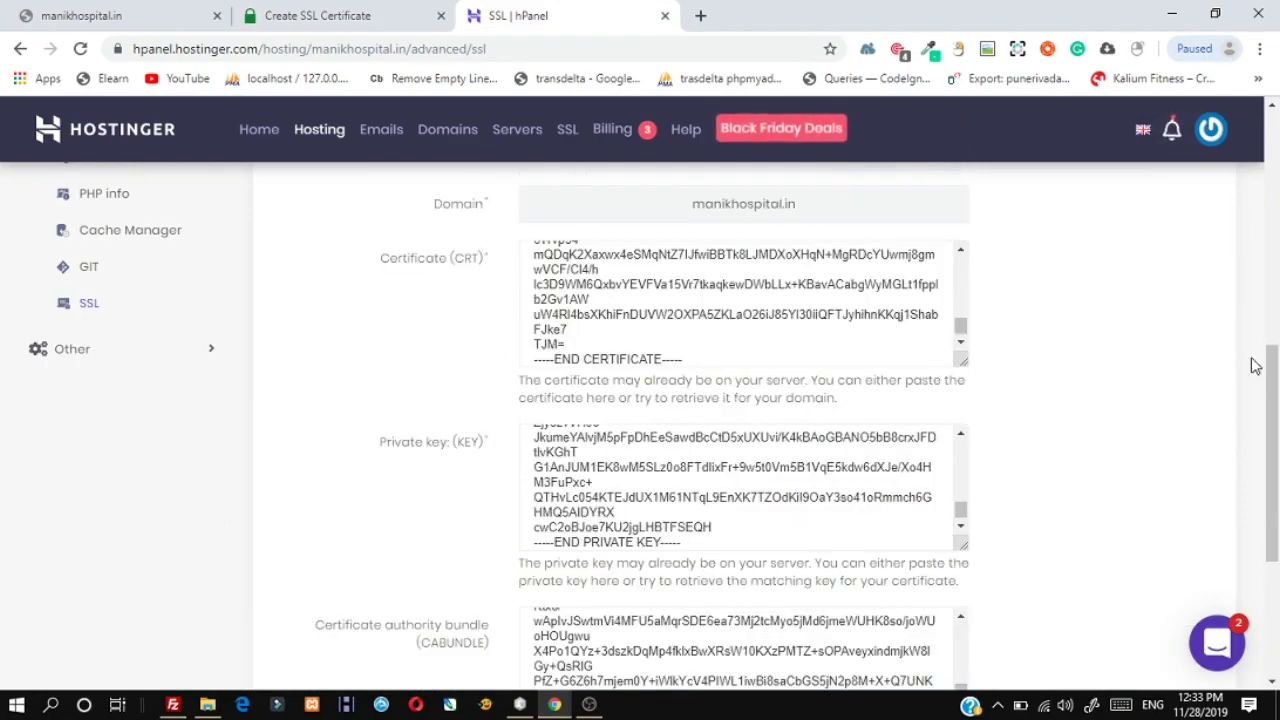
{"action": "left_click_drag", "start_coordinate": [1272, 380], "coordinate": [1266, 518]}
{"action": "left_click", "coordinate": [118, 12]}
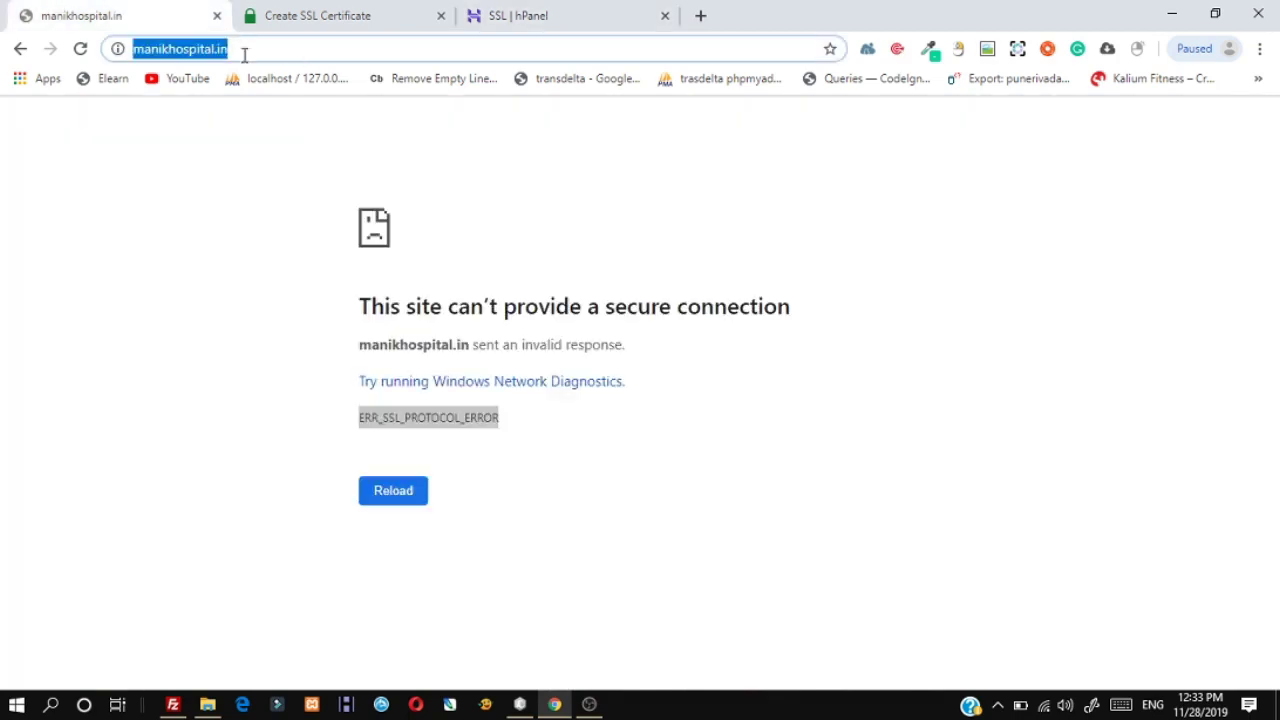
{"action": "left_click", "coordinate": [248, 51]}
{"action": "key", "text": "Return"}
{"action": "left_click", "coordinate": [290, 52]}
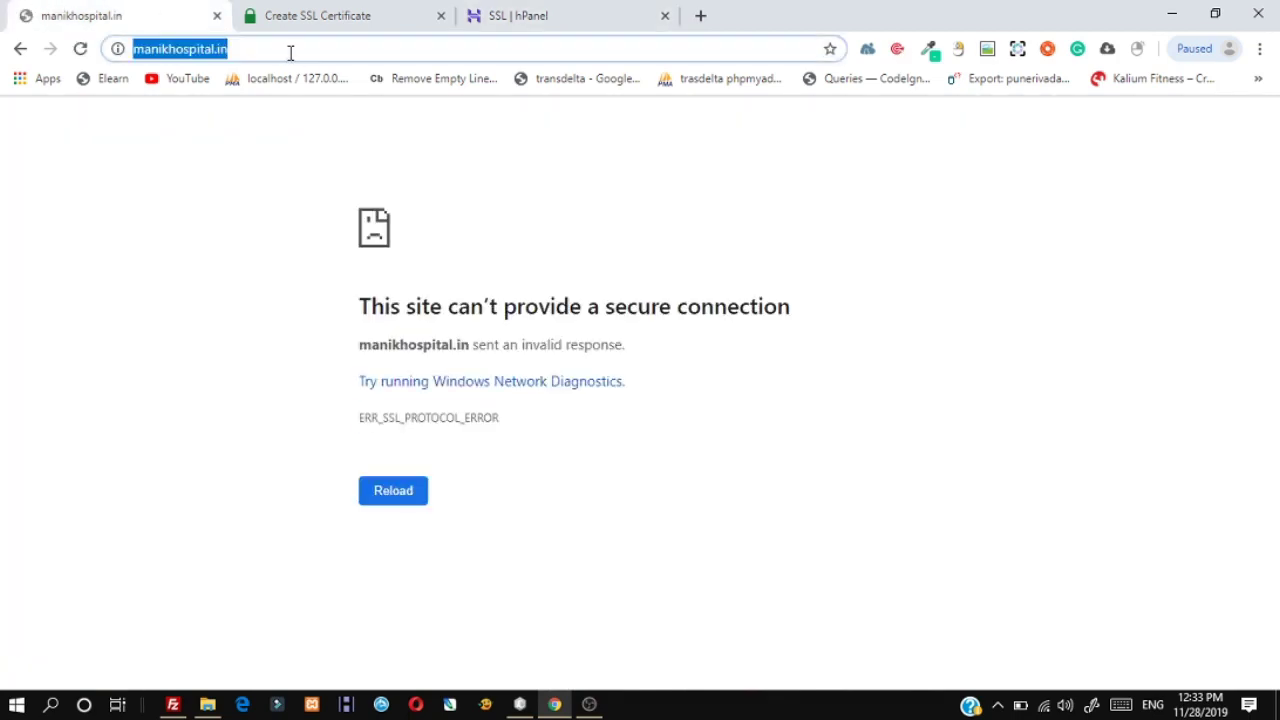
{"action": "type", "text": "https://manikhospital.in"}
{"action": "key", "text": "Return"}
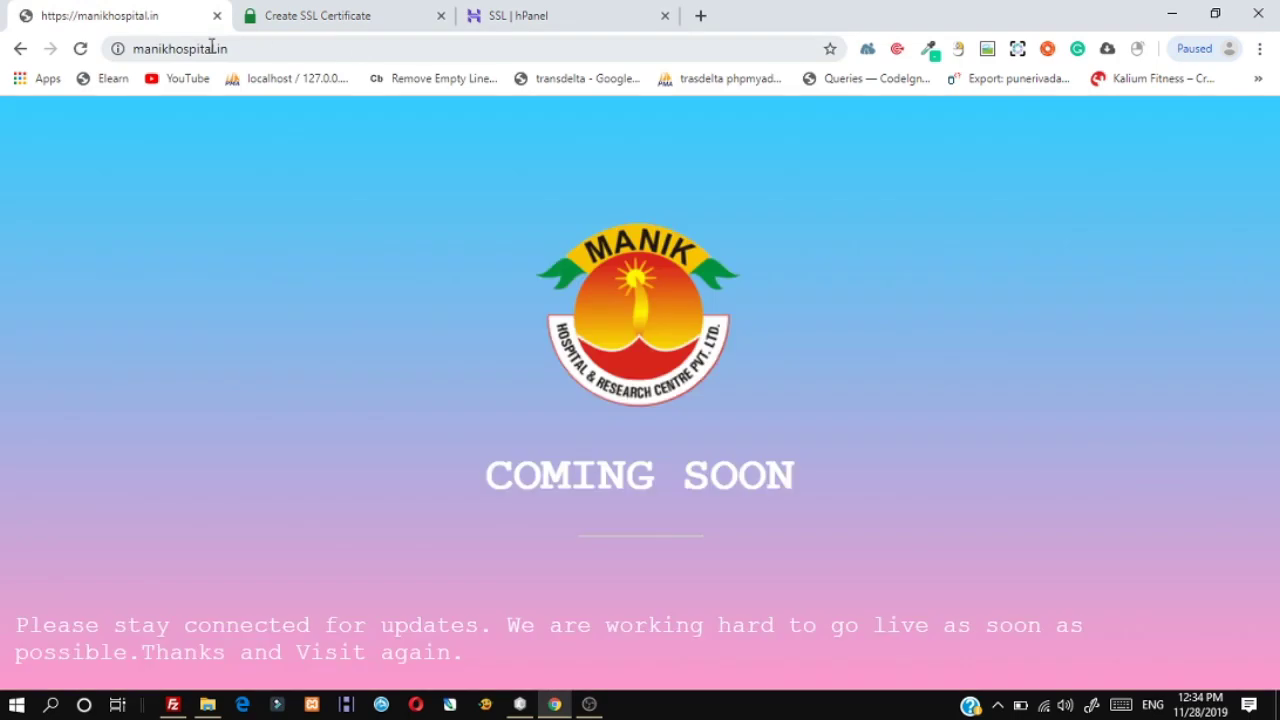
- View the page source of manikhospital.in and search it for "http" to look for insecure links
{"action": "left_click", "coordinate": [168, 52]}
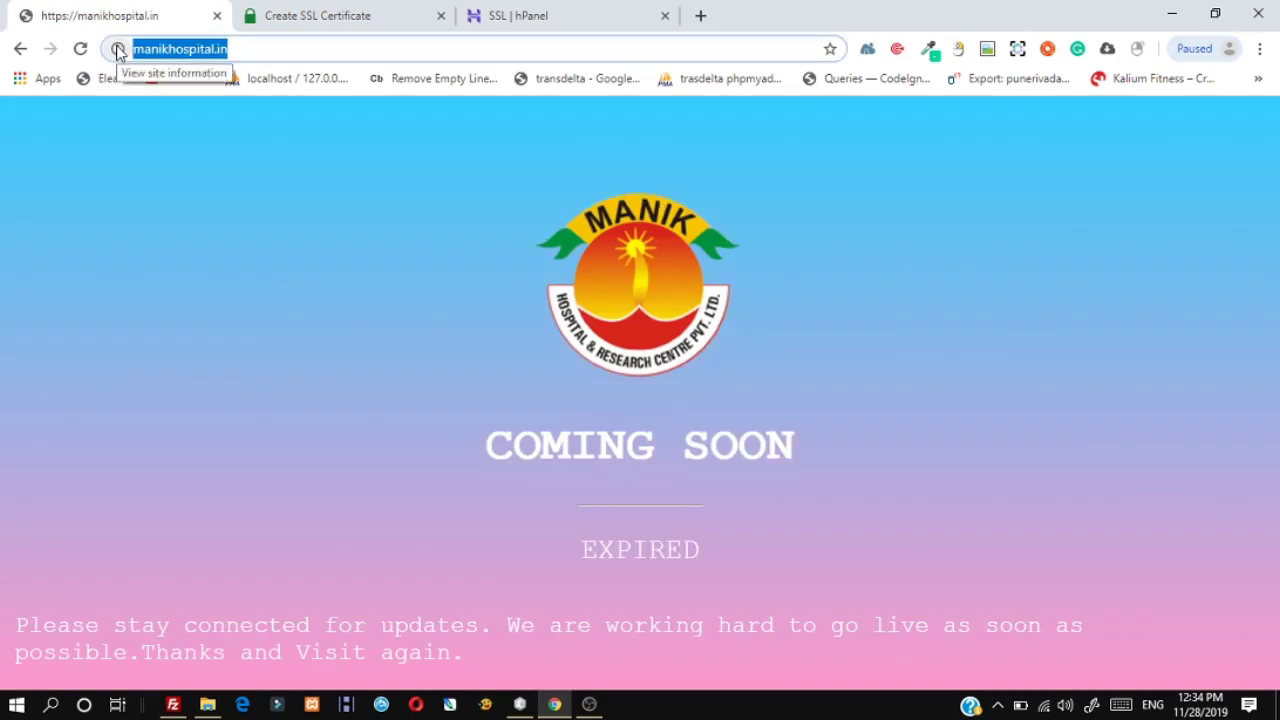
{"action": "right_click", "coordinate": [283, 257]}
{"action": "left_click", "coordinate": [372, 515]}
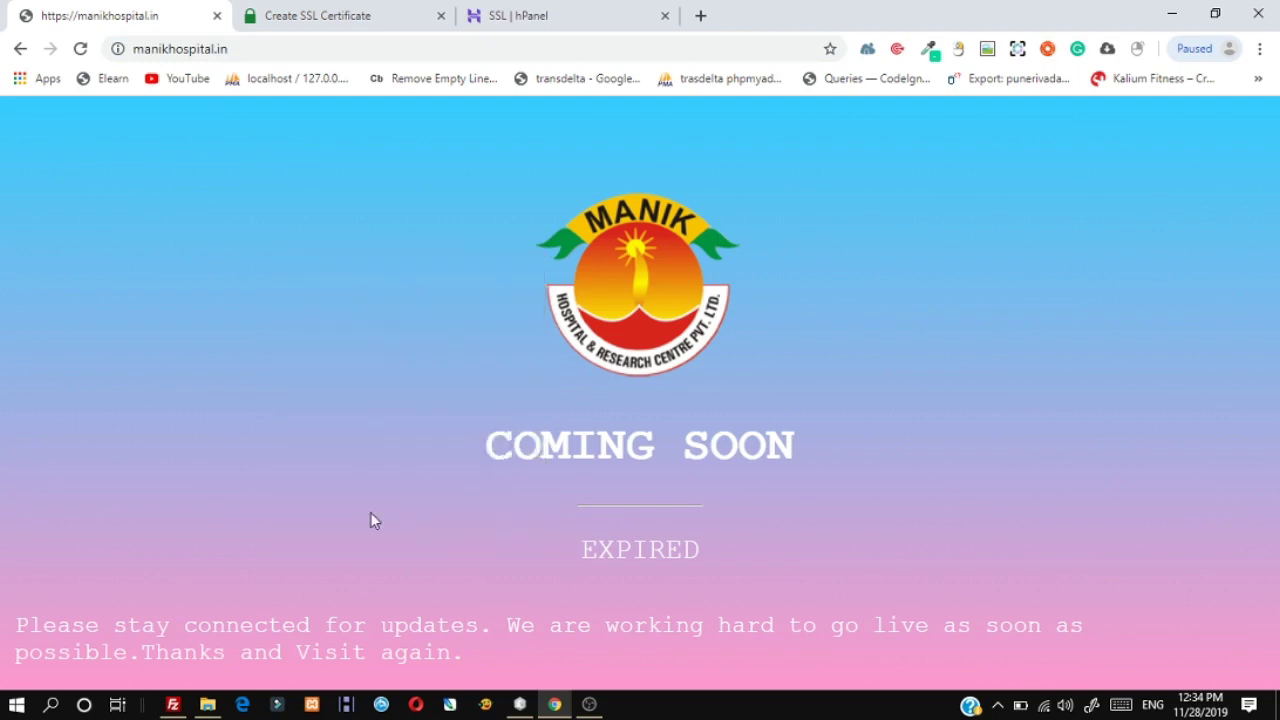
{"action": "key", "text": "ctrl+f"}
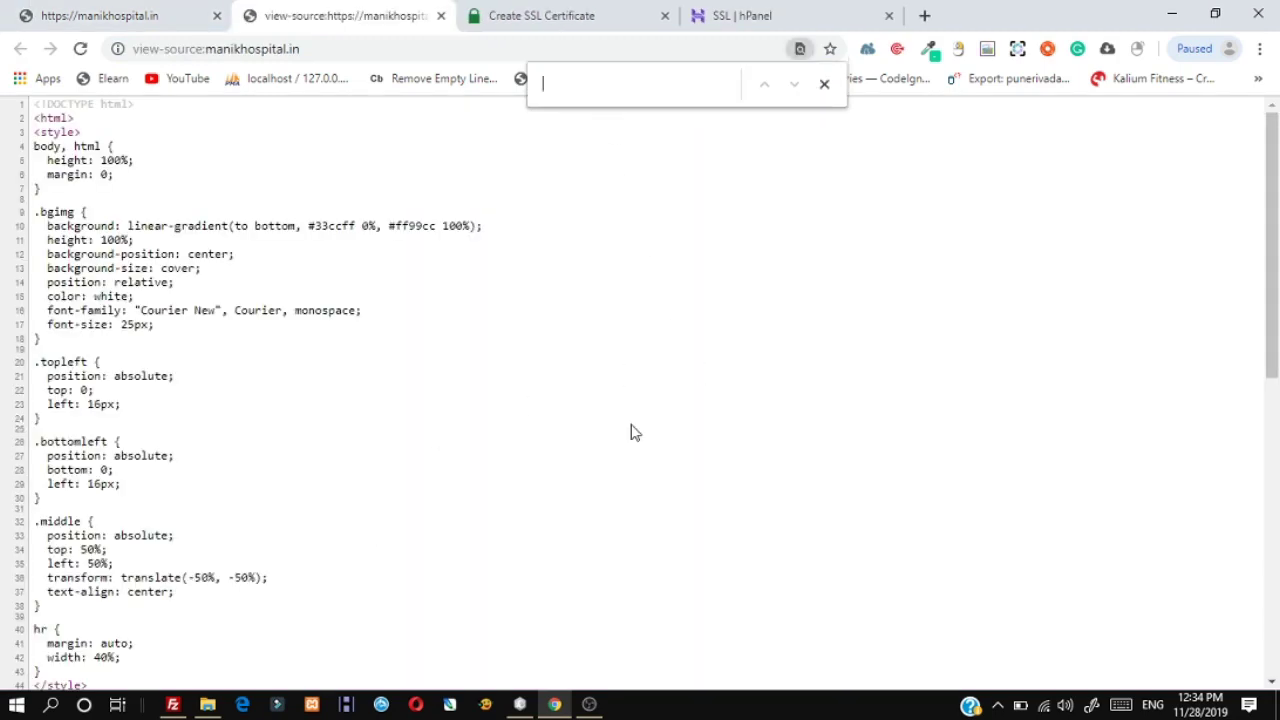
{"action": "type", "text": "http"}
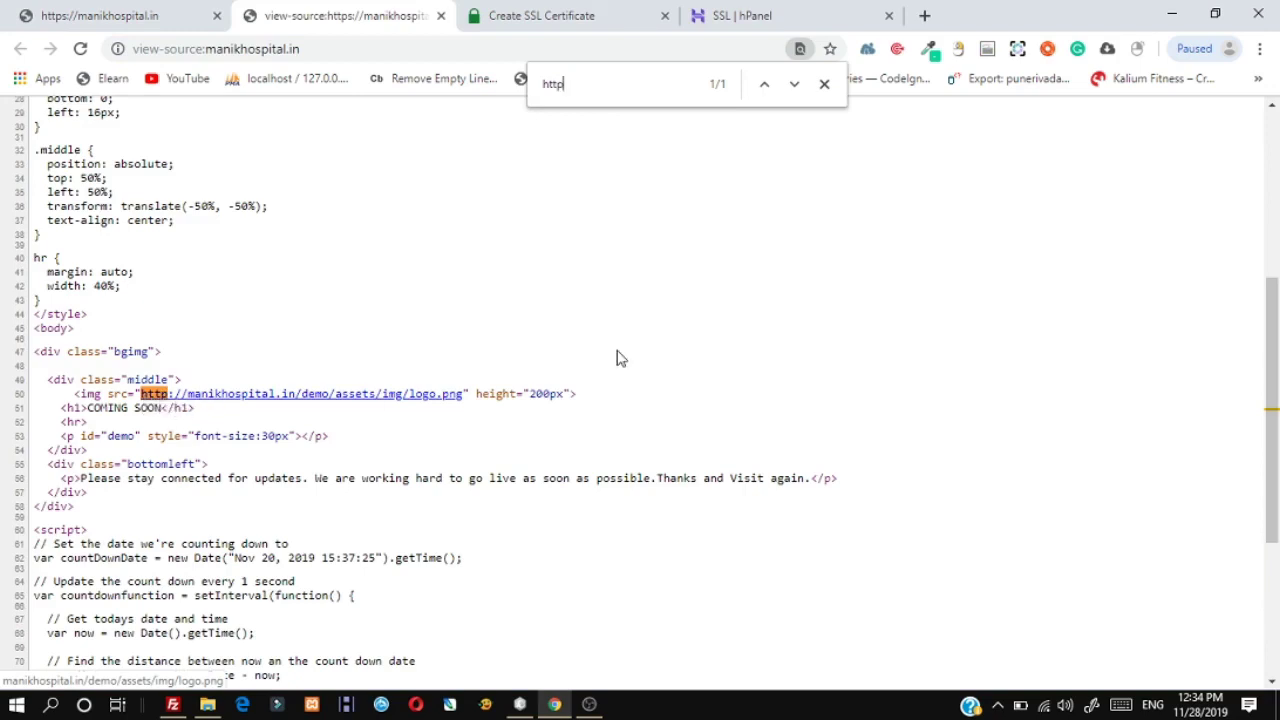
- Switch to FileZilla, go to the remote folder /domains/manikhospital.in/public_html and open index.php for editing
{"action": "left_click", "coordinate": [172, 704]}
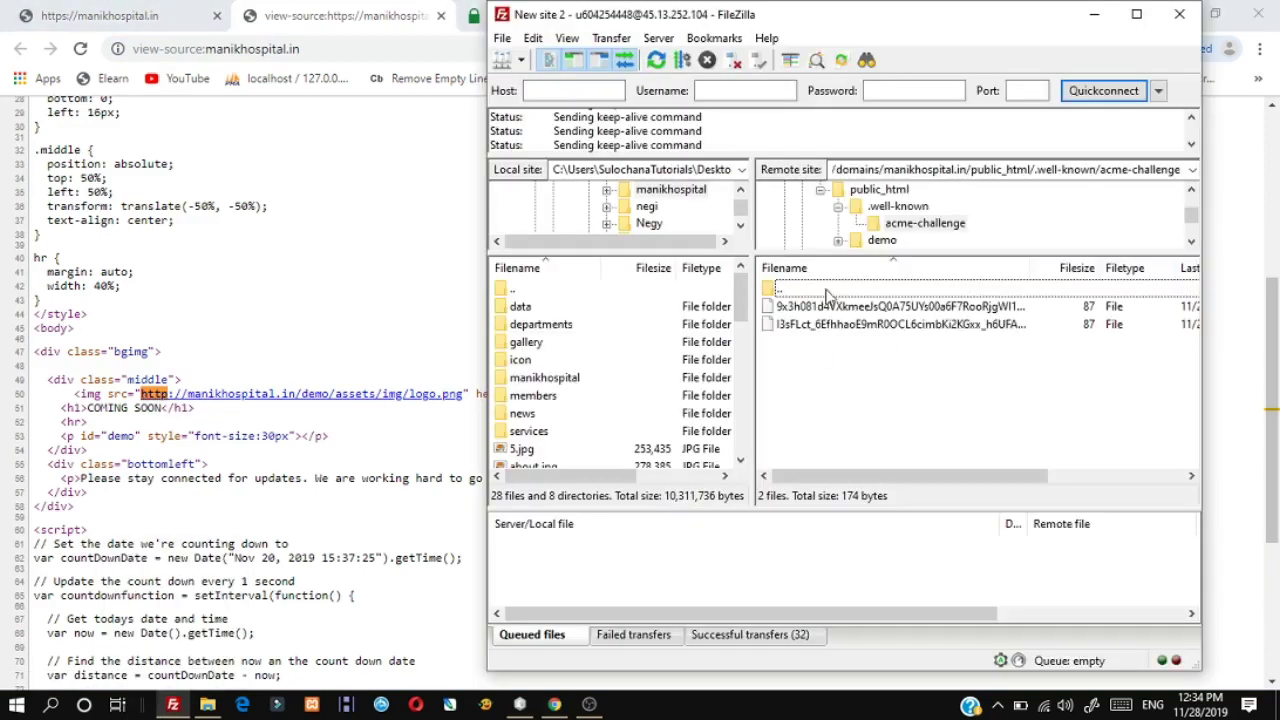
{"action": "left_click", "coordinate": [1035, 171]}
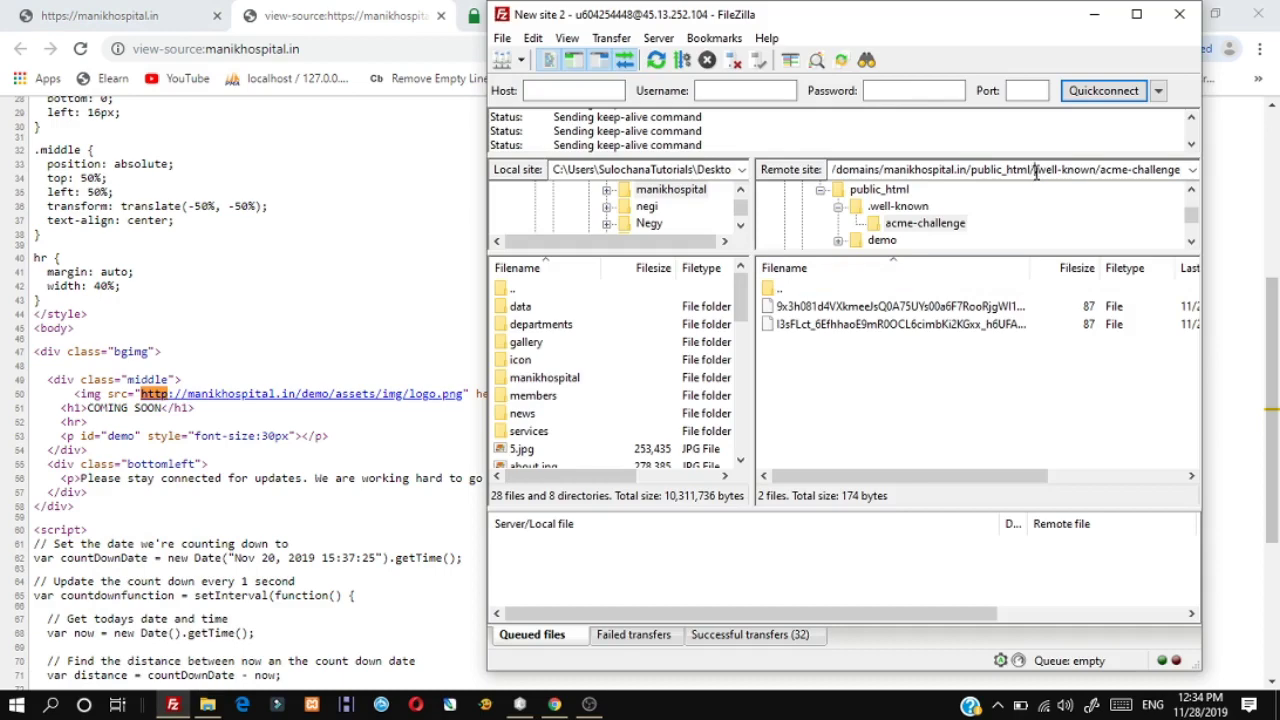
{"action": "key", "text": "shift+End"}
{"action": "key", "text": "Delete"}
{"action": "key", "text": "Return"}
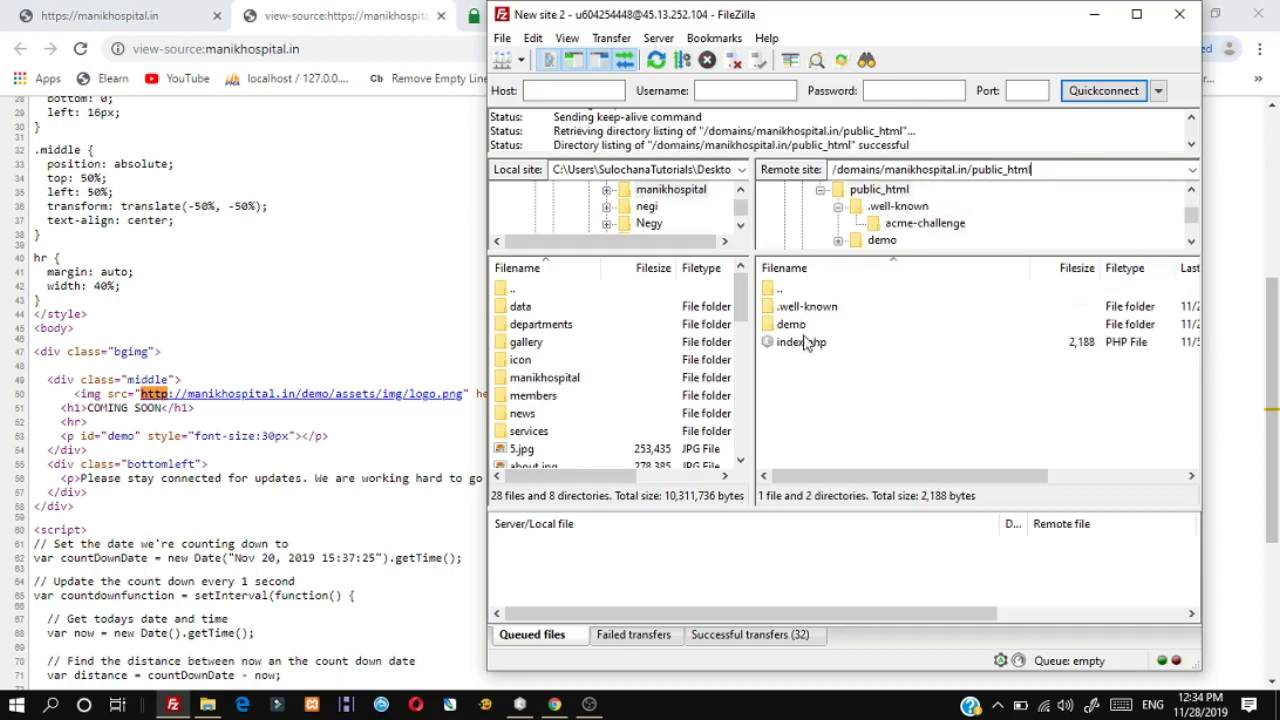
{"action": "right_click", "coordinate": [806, 343]}
{"action": "left_click", "coordinate": [845, 397]}
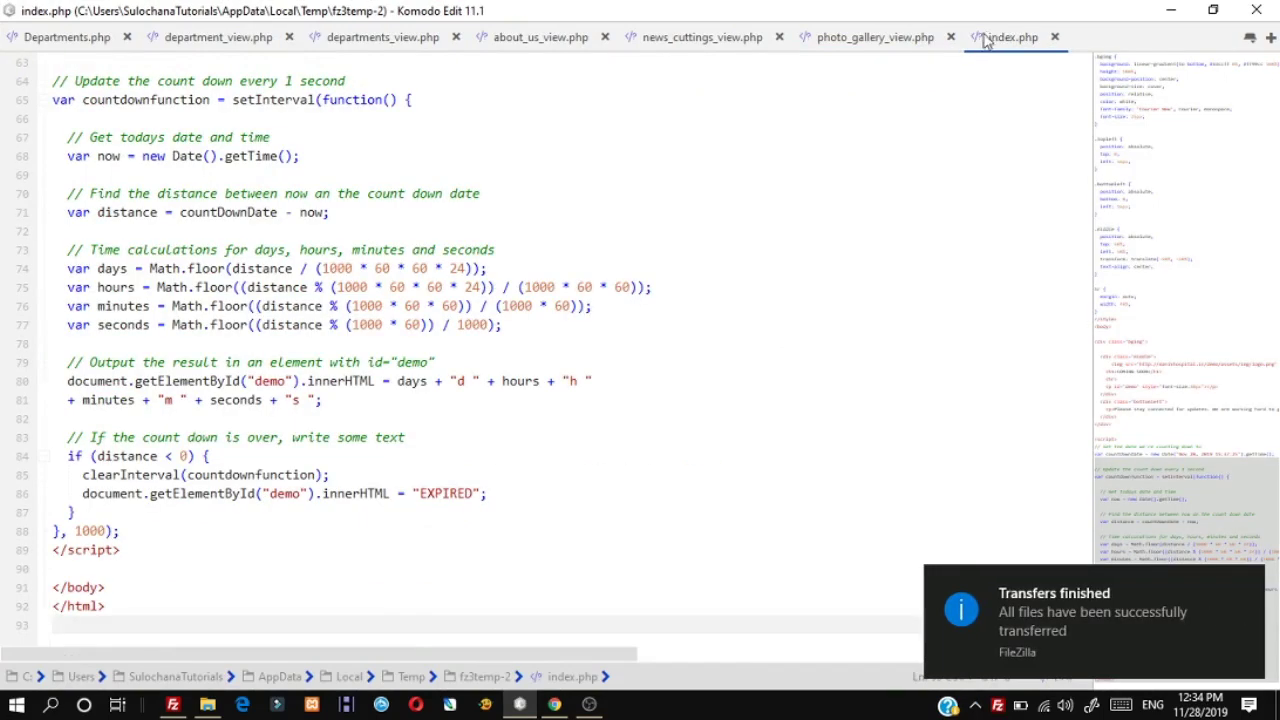
- Close all other open files in Komodo Edit, keeping only index.php
{"action": "right_click", "coordinate": [985, 38]}
{"action": "left_click", "coordinate": [1003, 62]}
{"action": "left_click", "coordinate": [600, 288]}
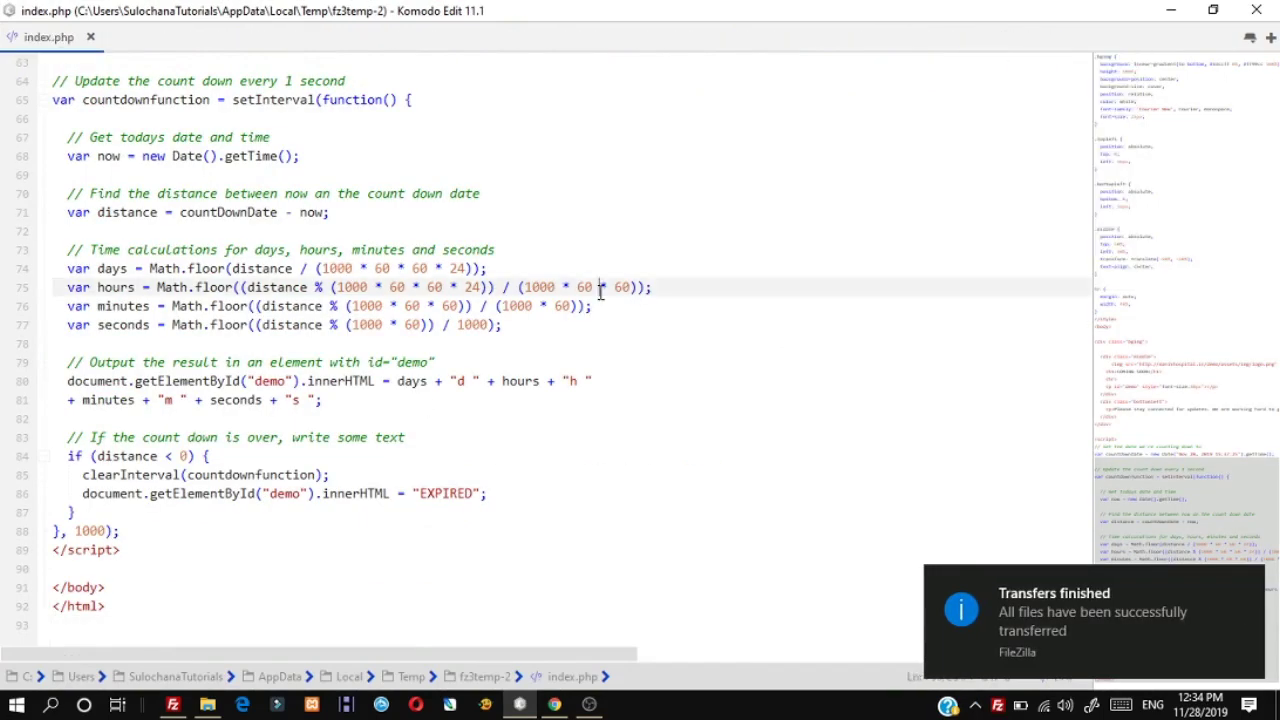
- Find the logo image URL in index.php, change its http to https, and save and upload the file to the server
{"action": "key", "text": "ctrl+f"}
{"action": "type", "text": "http"}
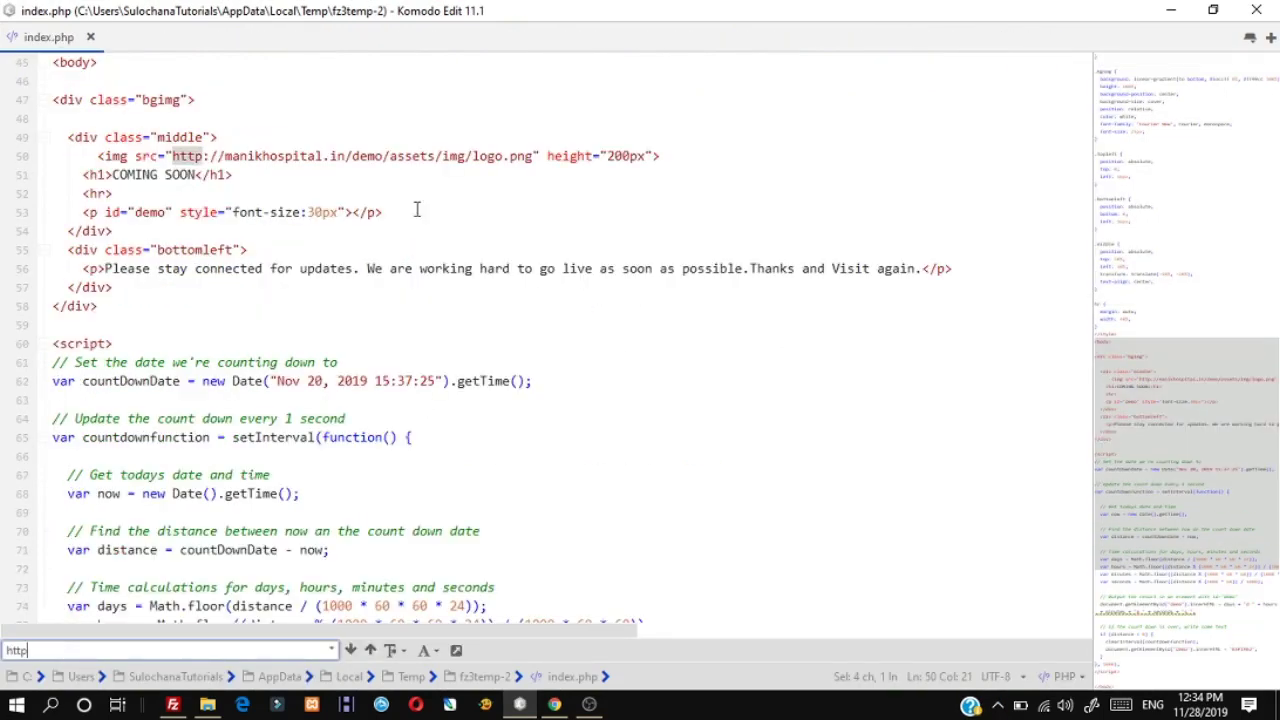
{"action": "left_click", "coordinate": [203, 161]}
{"action": "type", "text": "s"}
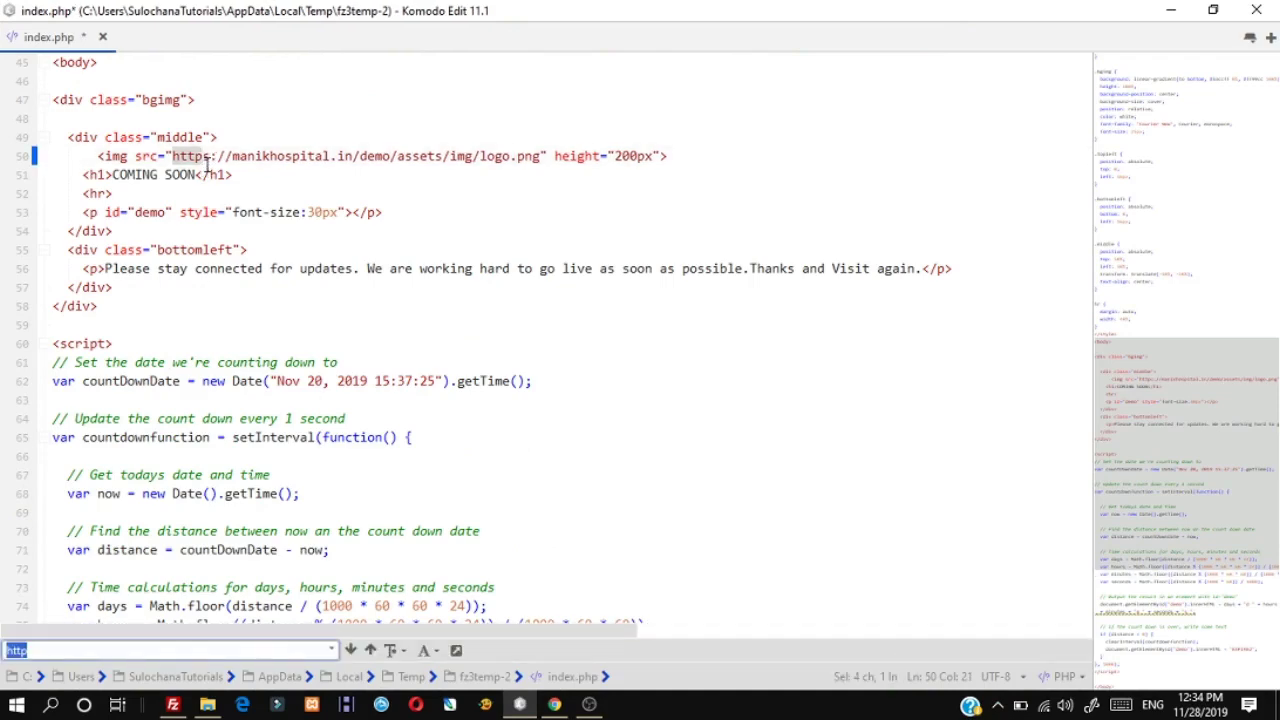
{"action": "key", "text": "Escape"}
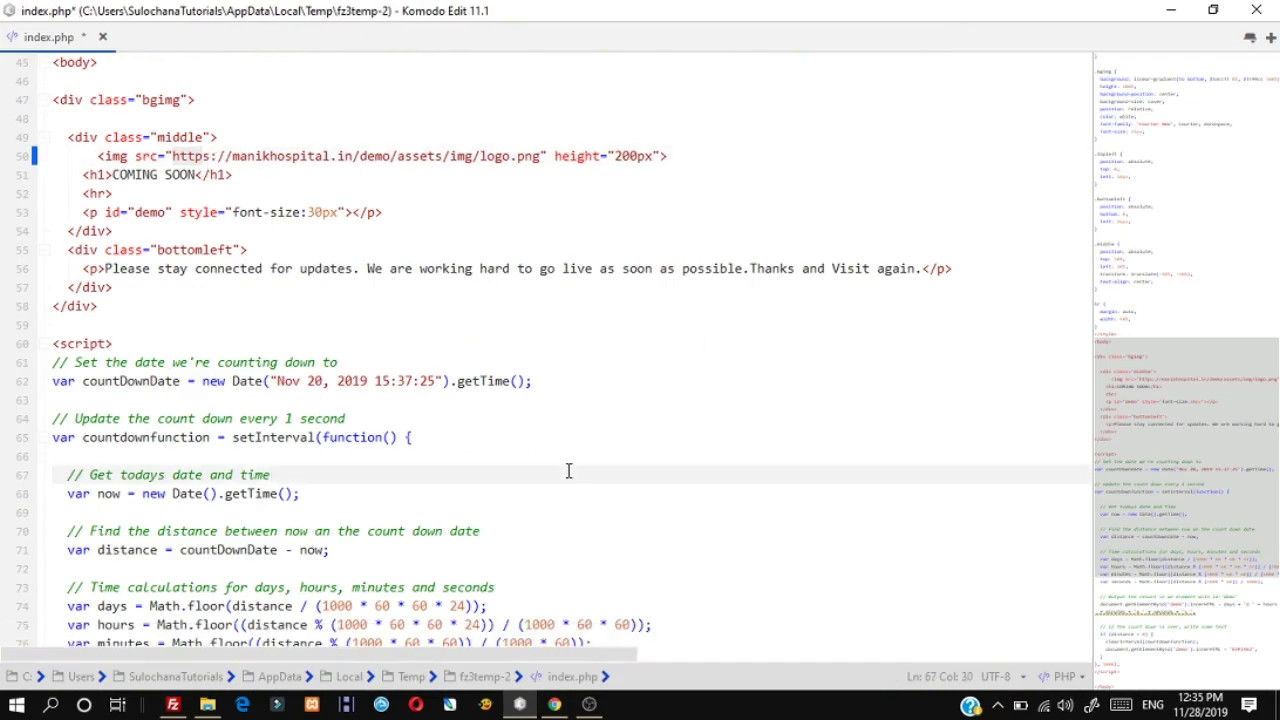
{"action": "key", "text": "ctrl+s"}
{"action": "left_click", "coordinate": [845, 412]}
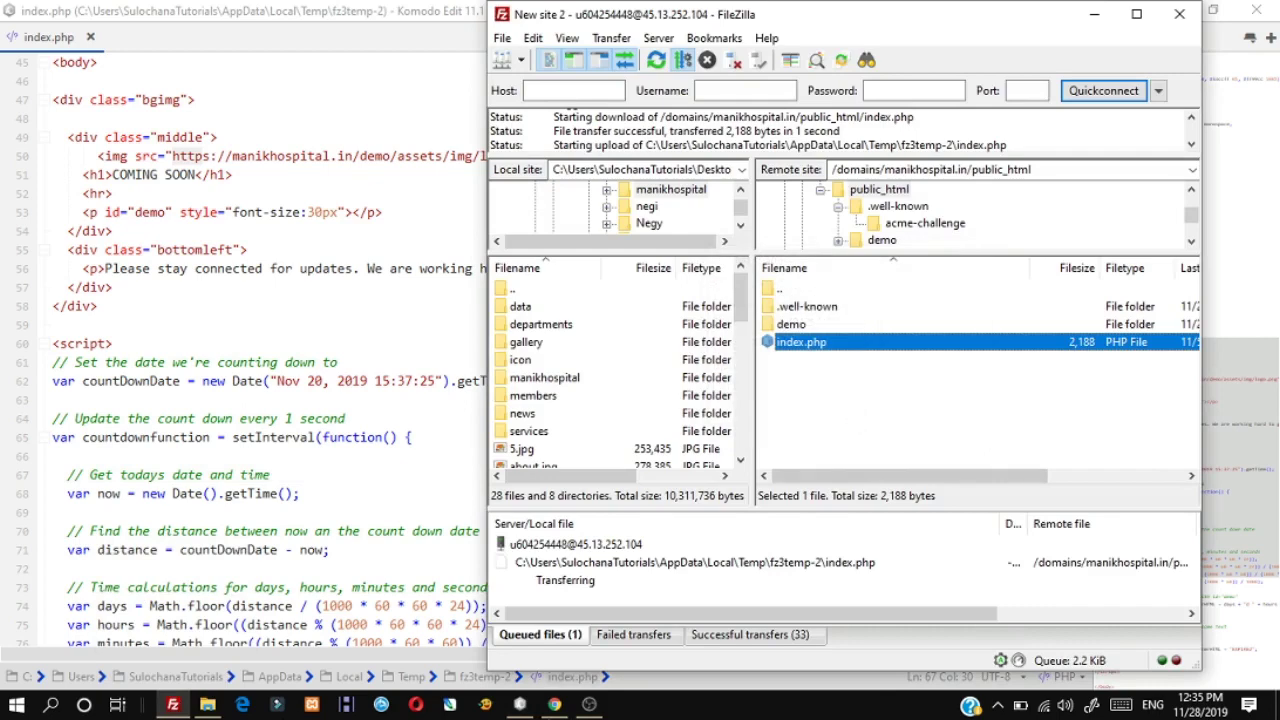
- Switch to Chrome and reload both the page source and the manikhospital.in page
{"action": "left_click", "coordinate": [554, 704]}
{"action": "left_click", "coordinate": [410, 48]}
{"action": "key", "text": "Return"}
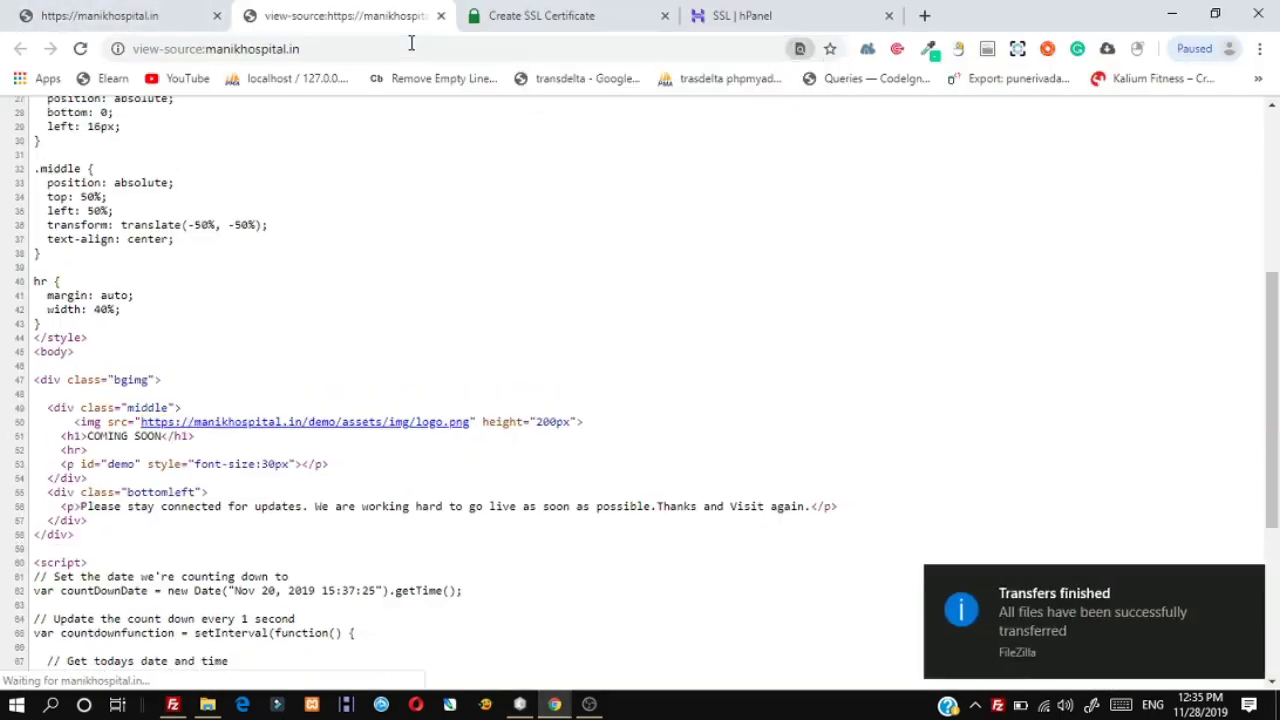
{"action": "key", "text": "ctrl+shift+Tab"}
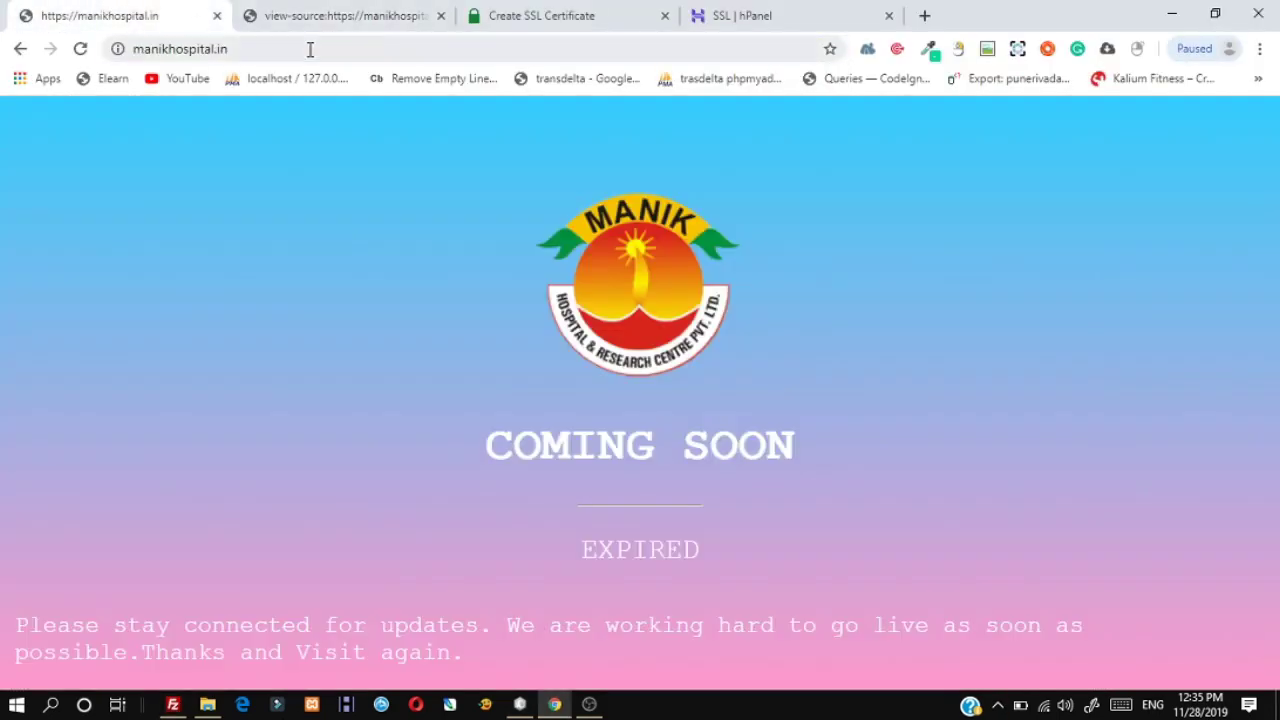
{"action": "key", "text": "F5"}
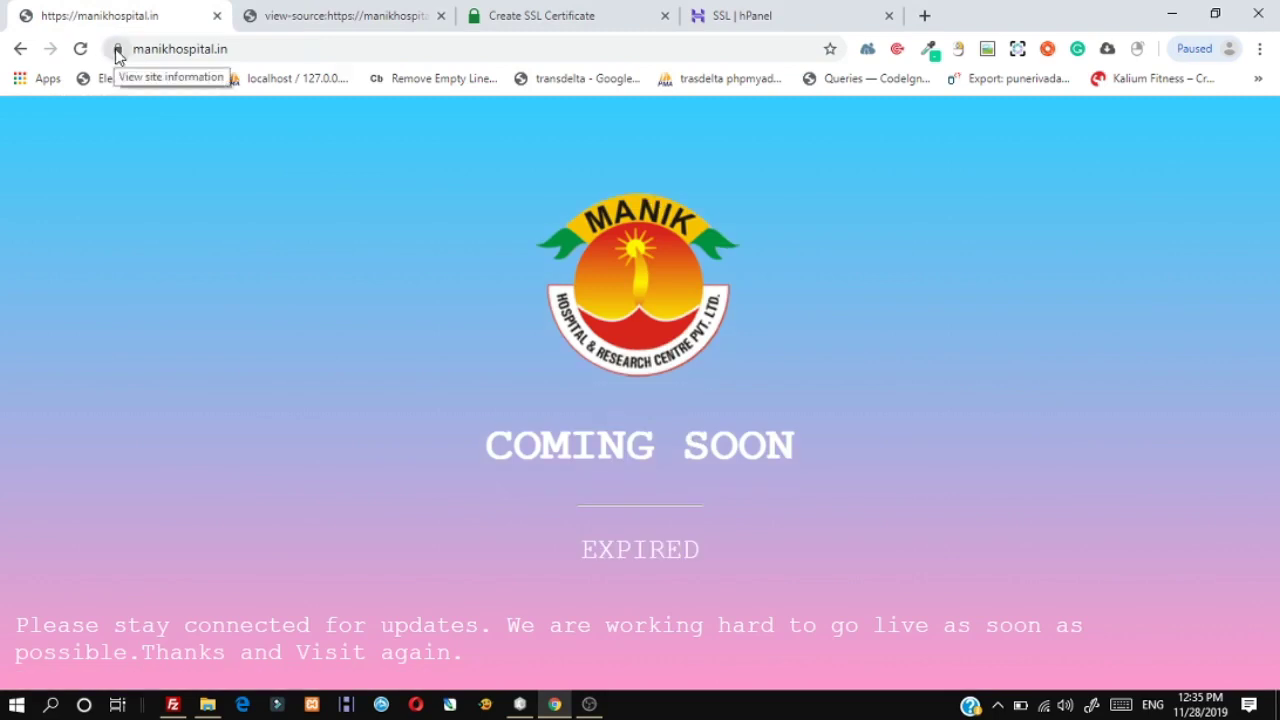
- Check the connection security of manikhospital.in and examine its certificate's issuer and validity period, closing the certificate when done
{"action": "left_click", "coordinate": [116, 52]}
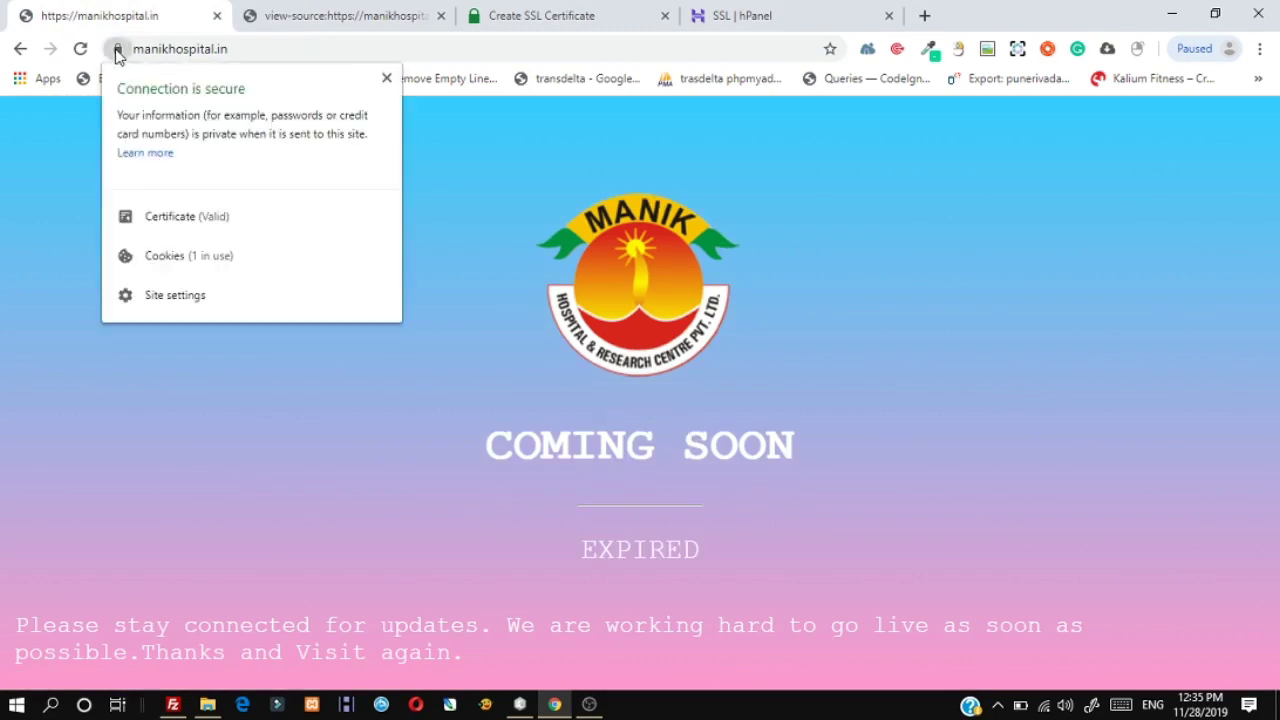
{"action": "left_click", "coordinate": [180, 220]}
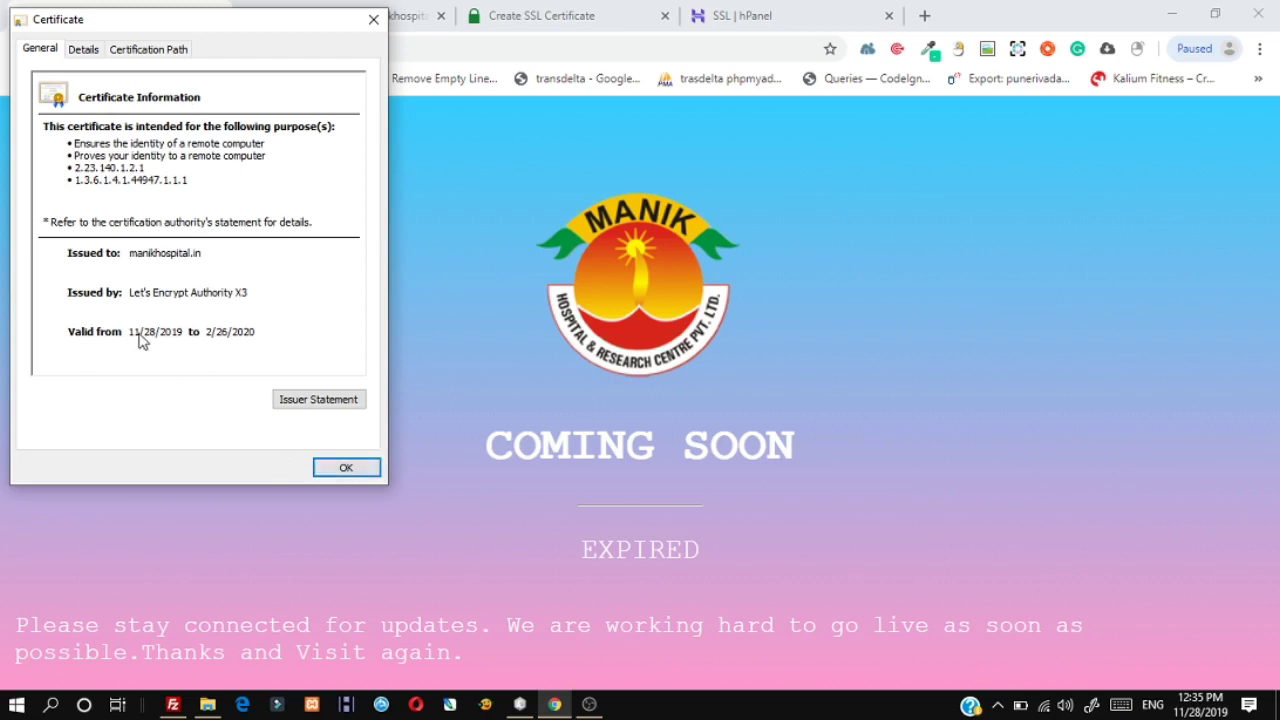
{"action": "left_click", "coordinate": [344, 470]}
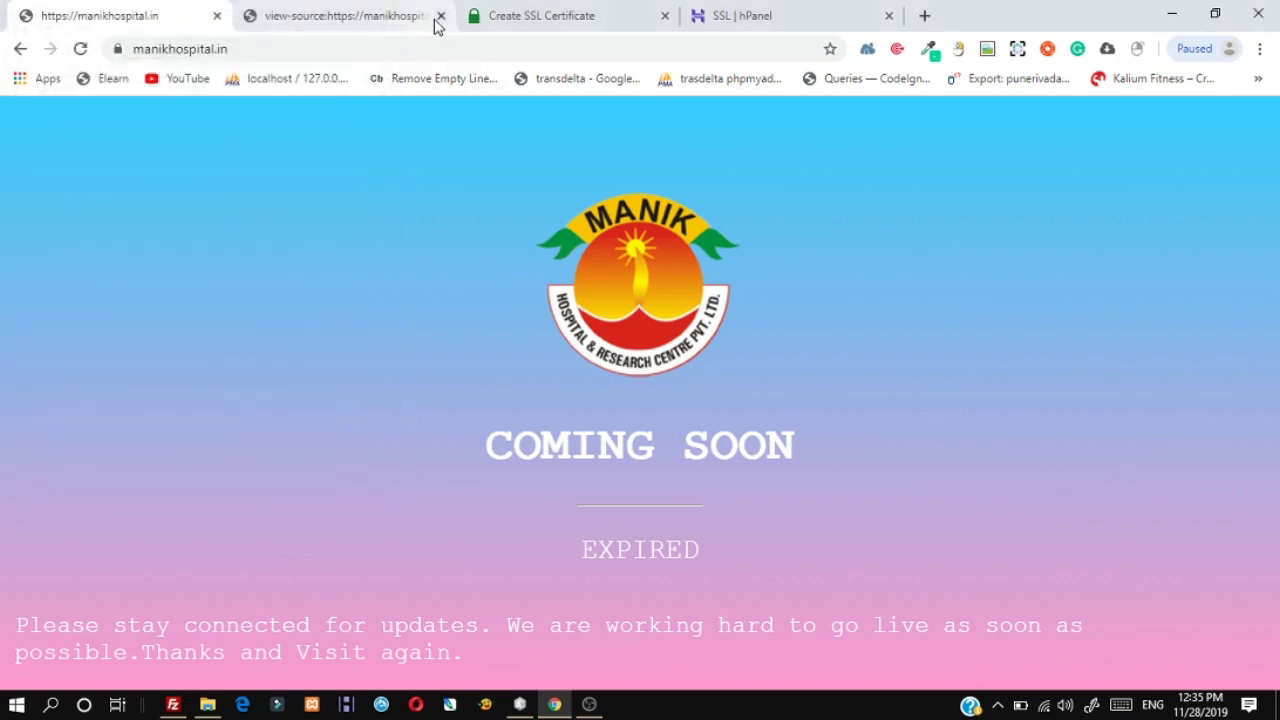